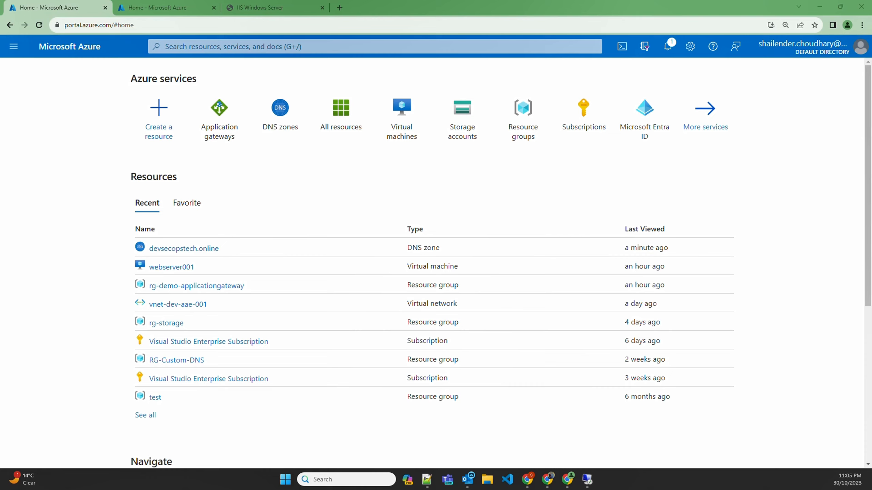
# Step: Open the overview of the virtual machine webserver001 and collapse the list of virtual machines
pyautogui.click(403, 122)
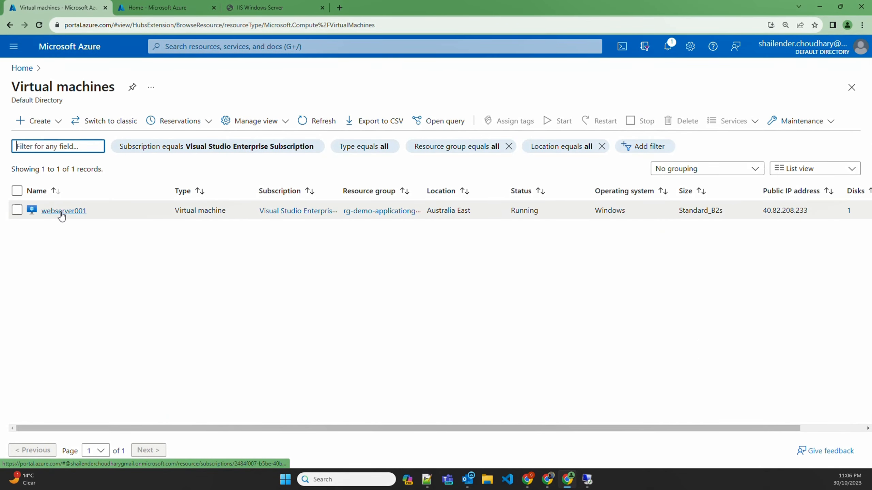
pyautogui.click(63, 211)
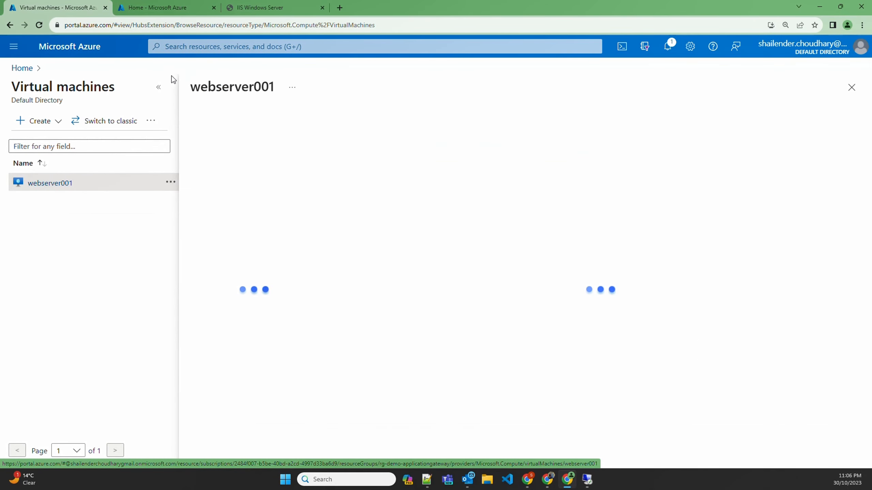
pyautogui.click(160, 89)
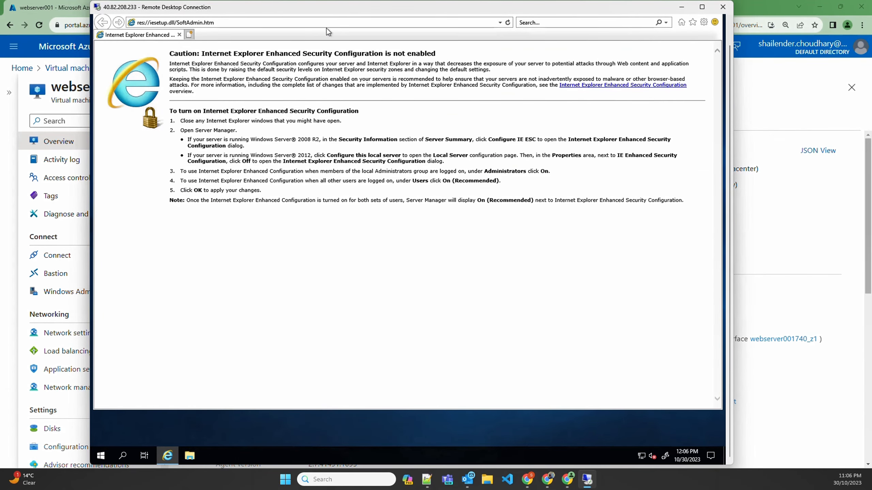
# Step: In the web server's remote desktop session, browse to localhost in Internet Explorer to check the IIS default page
pyautogui.click(318, 24)
pyautogui.write('localhost/')
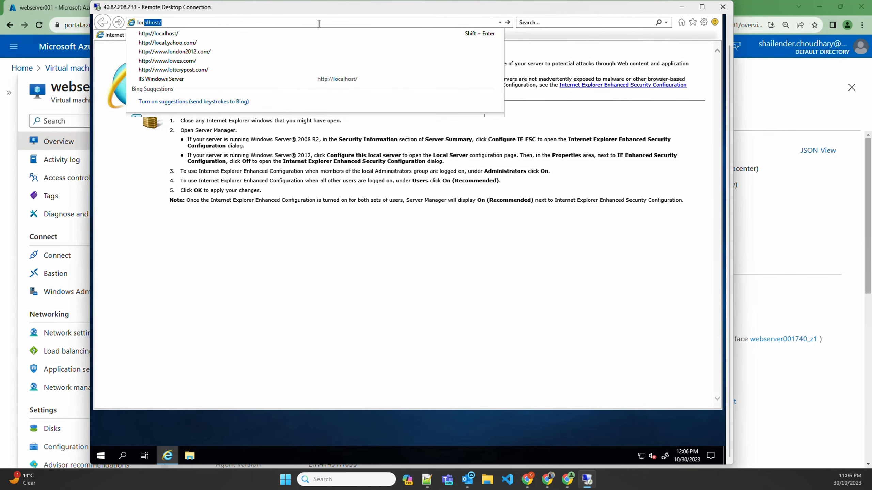
pyautogui.press('Return')
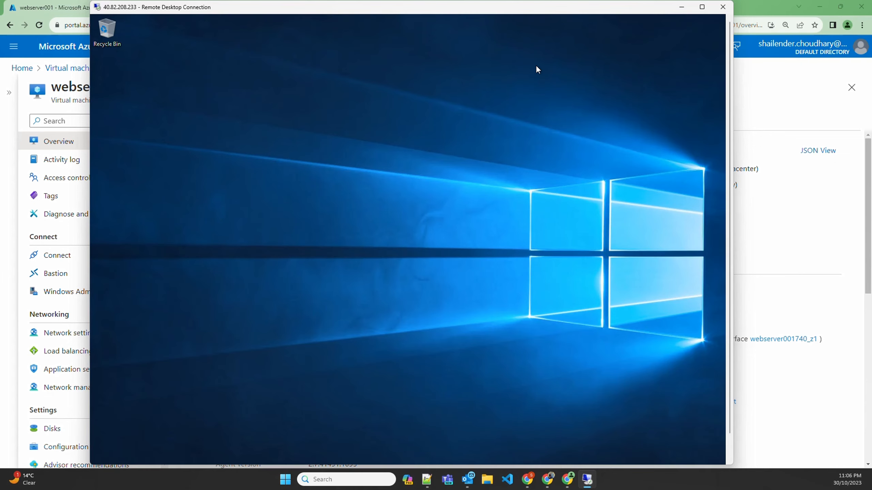
# Step: Find and open Internet Information Services (IIS) Manager on the server and view the Default Web Site under Sites
pyautogui.click(728, 440)
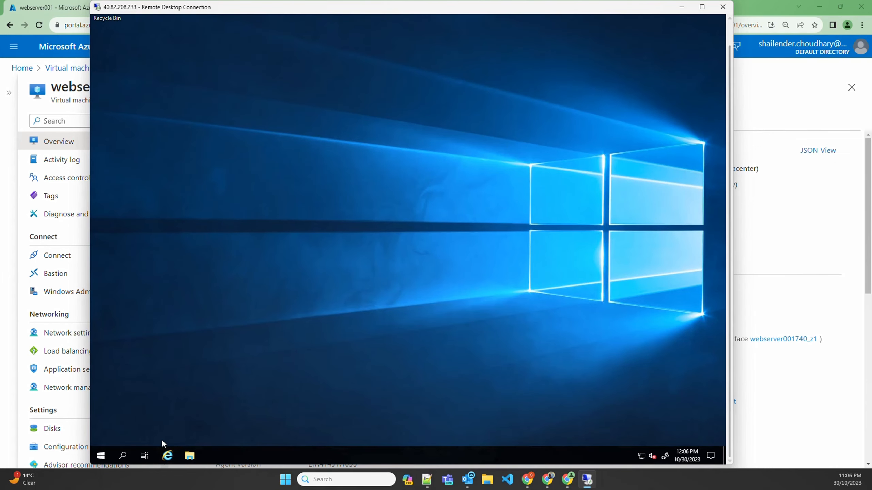
pyautogui.click(123, 456)
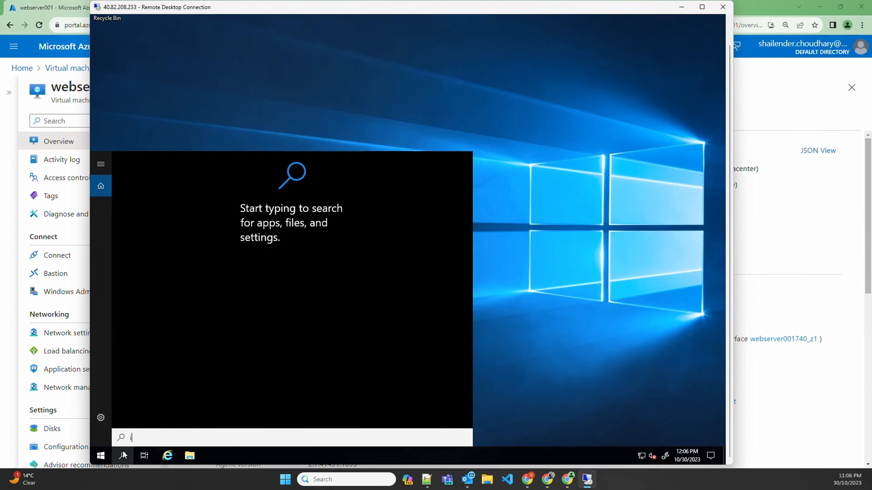
pyautogui.write('iism')
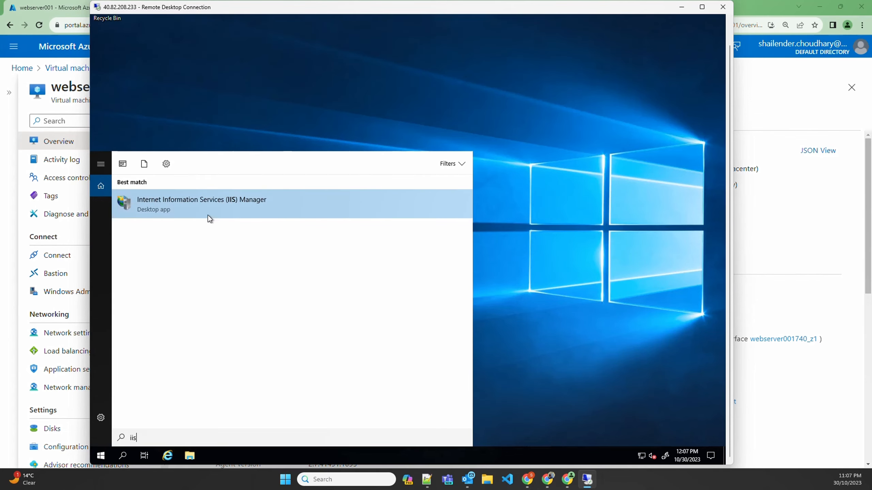
pyautogui.click(207, 213)
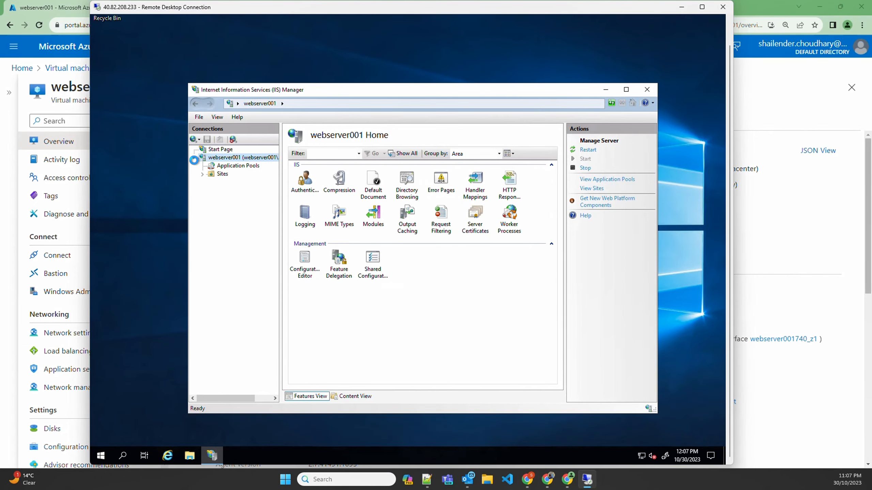
pyautogui.click(202, 174)
pyautogui.click(238, 183)
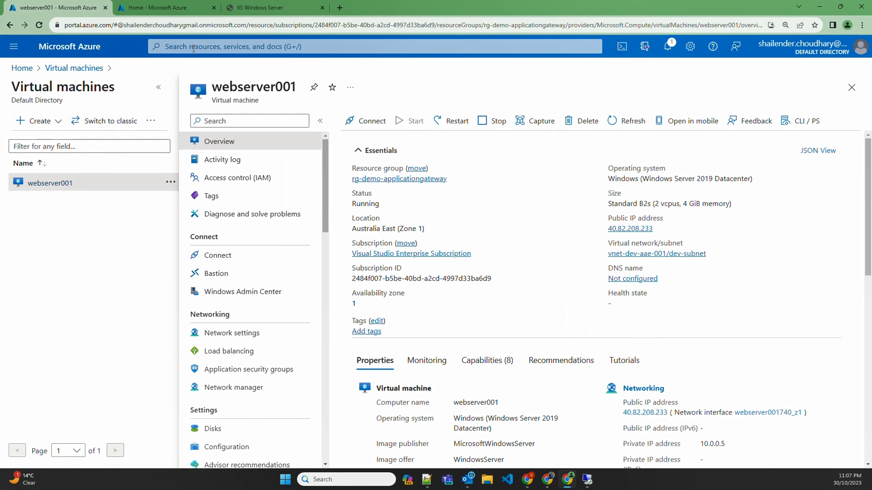
# Step: Return to the Azure portal and open the application gateway agw-dev-aae-001, collapsing the gateway list
pyautogui.click(194, 47)
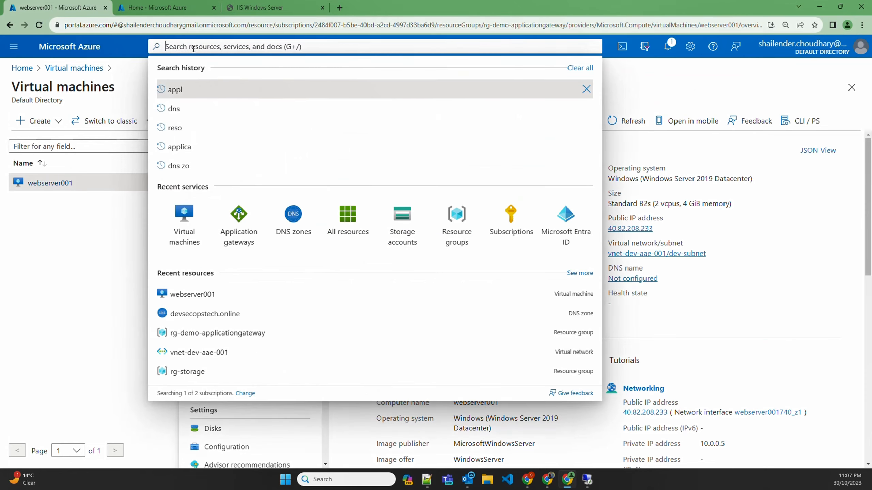
pyautogui.click(239, 220)
pyautogui.click(208, 183)
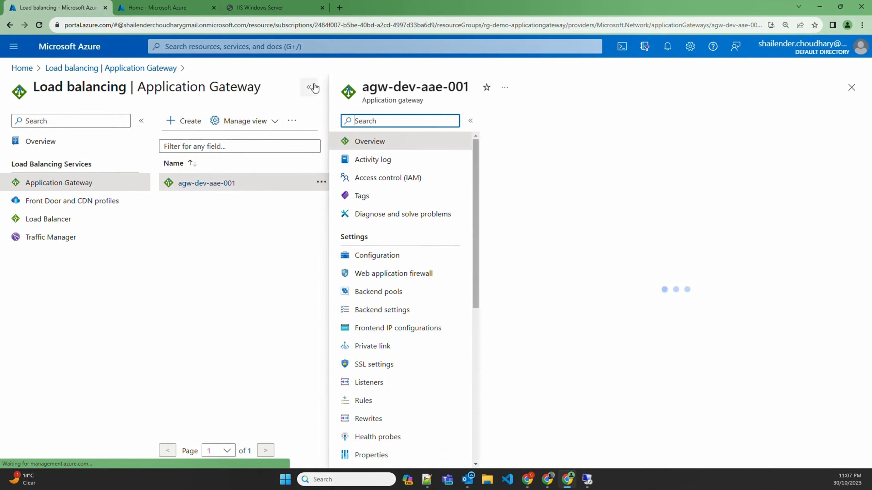
pyautogui.click(309, 88)
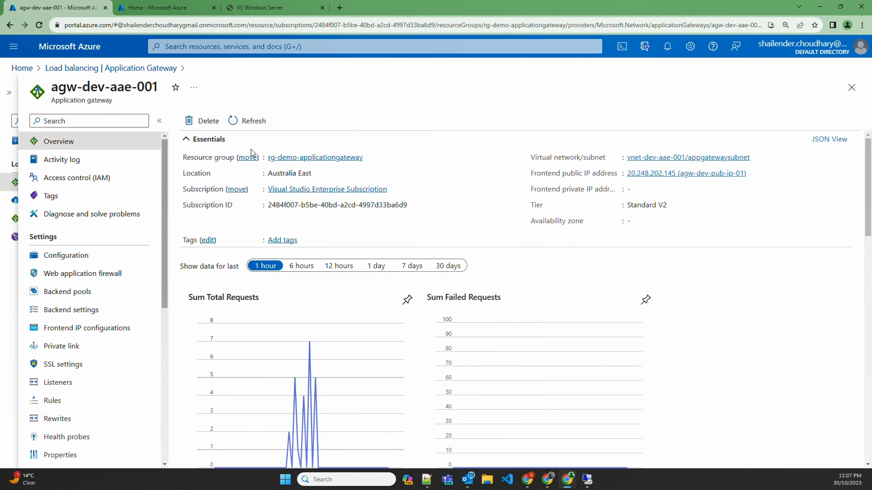
# Step: Open the gateway's webserver-pool backend pool and examine its virtual machine target
pyautogui.click(86, 291)
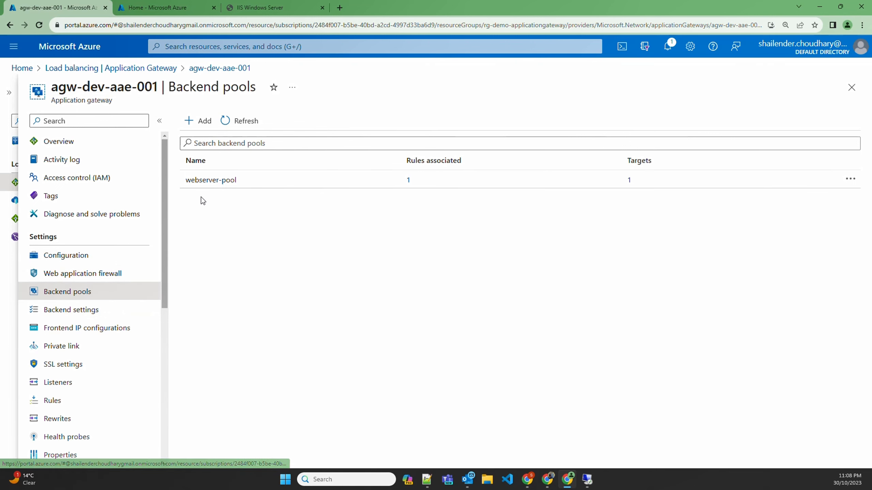
pyautogui.click(206, 185)
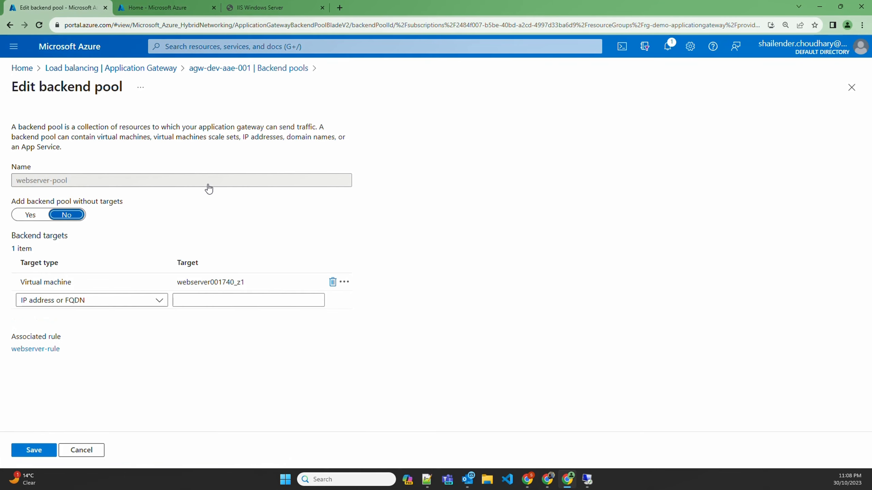
pyautogui.click(149, 280)
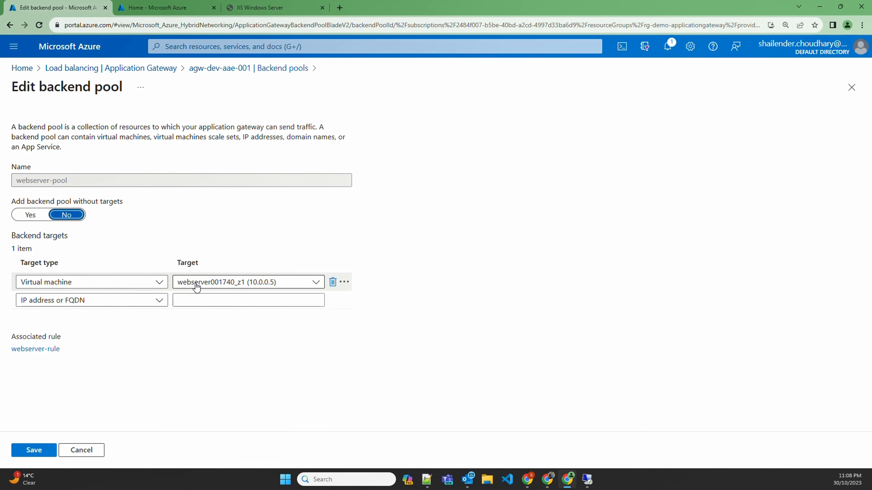
# Step: Review the protocol, port and additional options of webserver-backend-setting, leaving it without saving
pyautogui.click(90, 308)
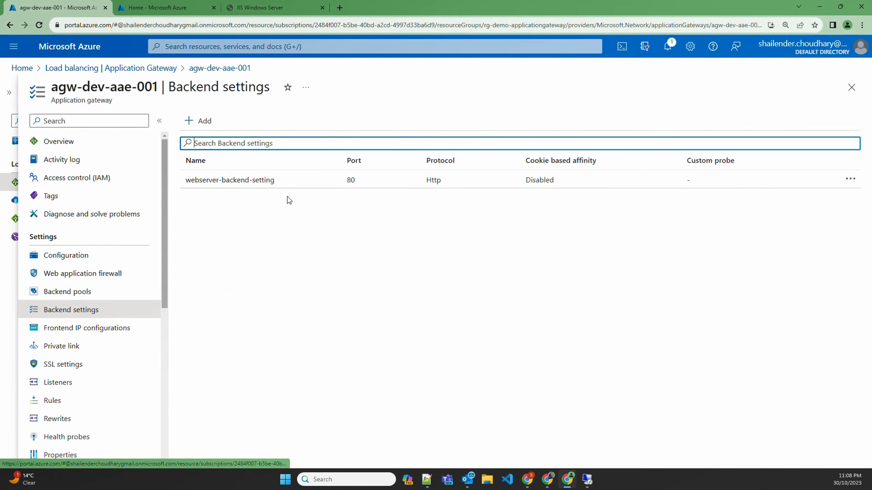
pyautogui.click(297, 181)
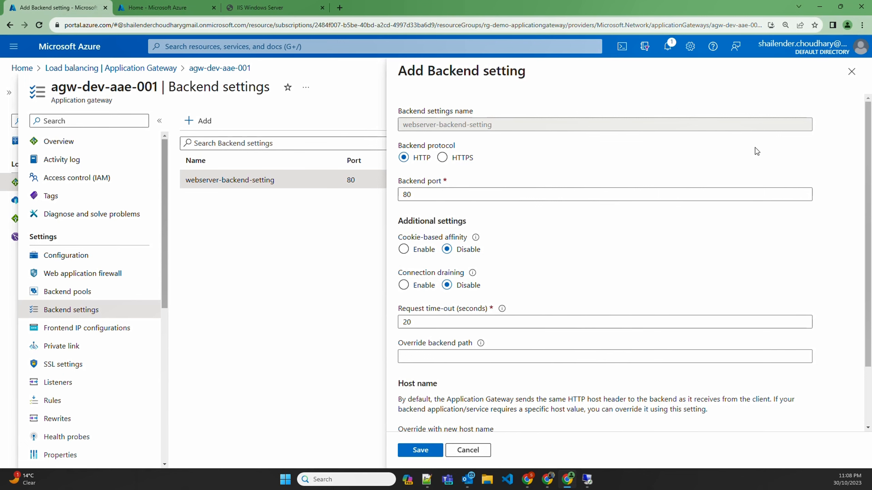
pyautogui.click(851, 71)
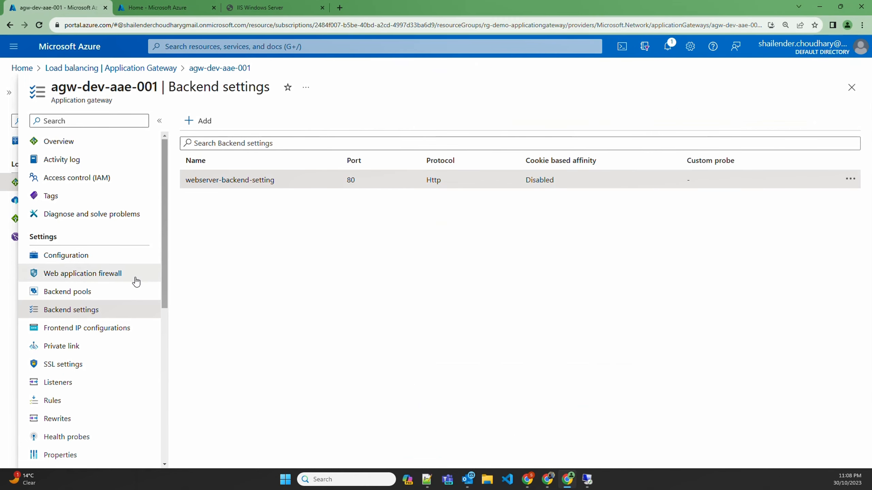
# Step: Review the gateway's frontend IP configurations and the settings of the listener webserver-listner, leaving without saving
pyautogui.click(82, 330)
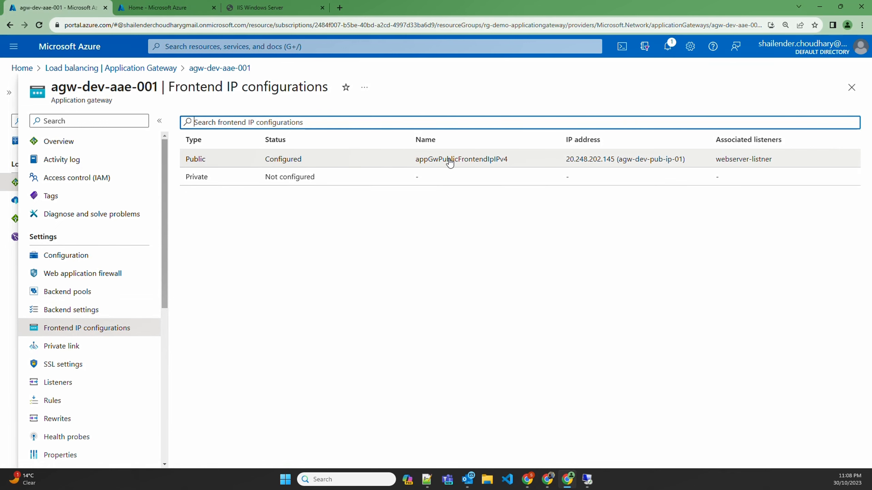
pyautogui.click(73, 385)
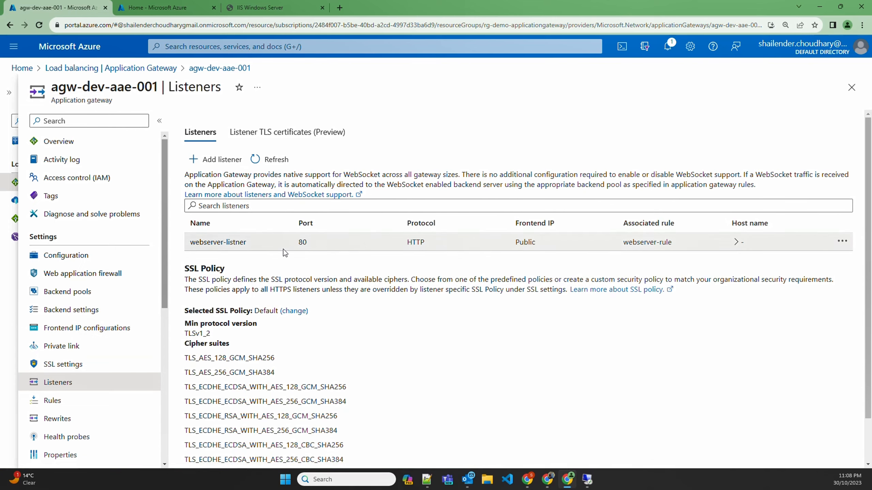
pyautogui.click(284, 246)
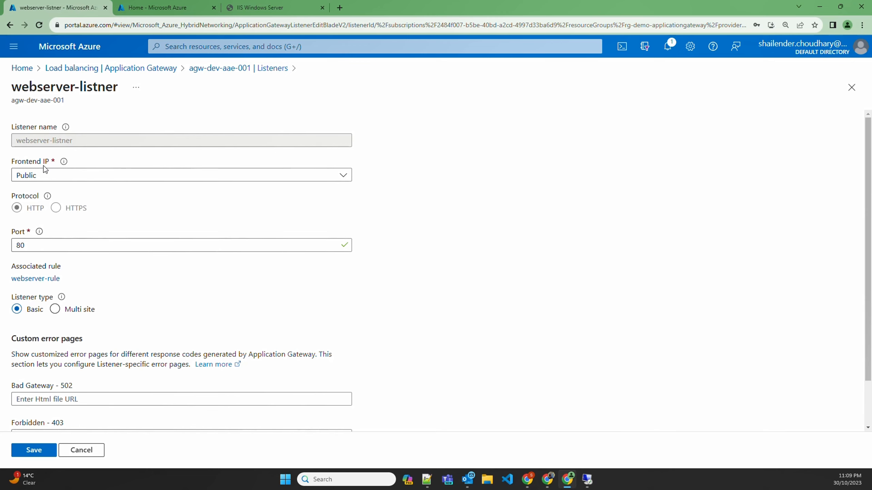
pyautogui.click(91, 449)
# Step: Open the routing rule webserver-rule and examine its listener and backend targets
pyautogui.click(65, 401)
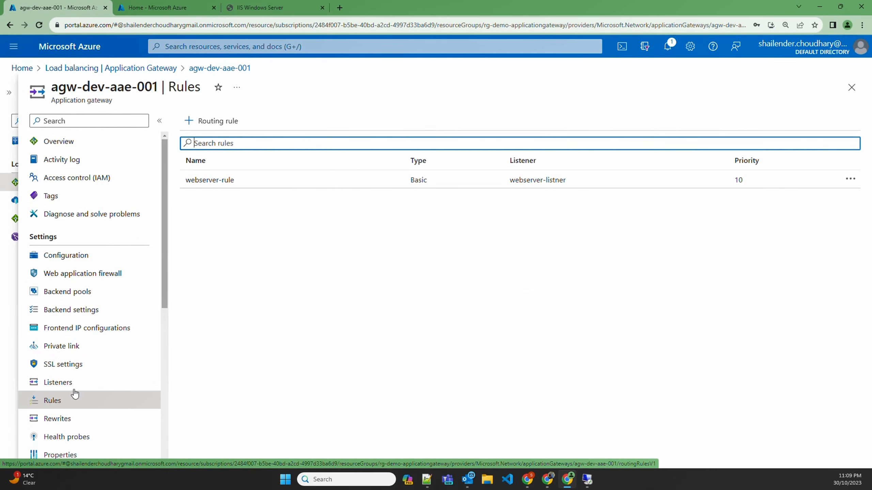
pyautogui.click(268, 189)
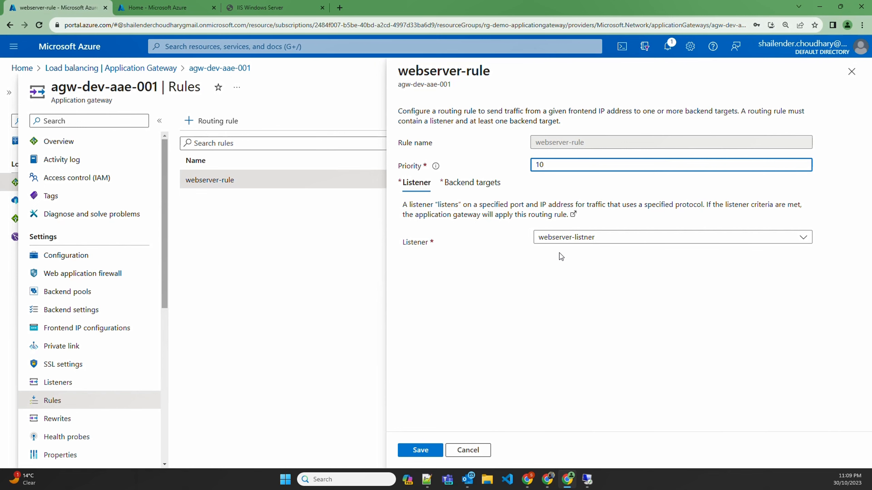
pyautogui.click(470, 183)
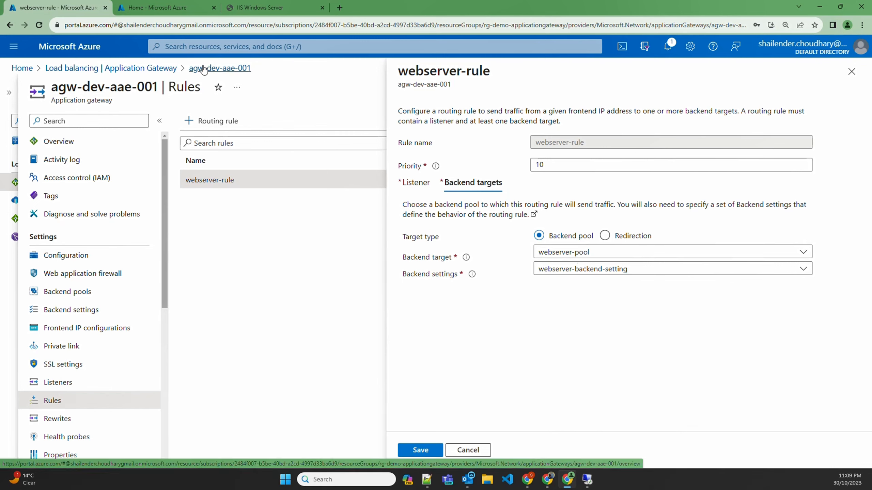
# Step: Copy the gateway's frontend public IP address from its overview and load it in a new browser tab
pyautogui.click(58, 145)
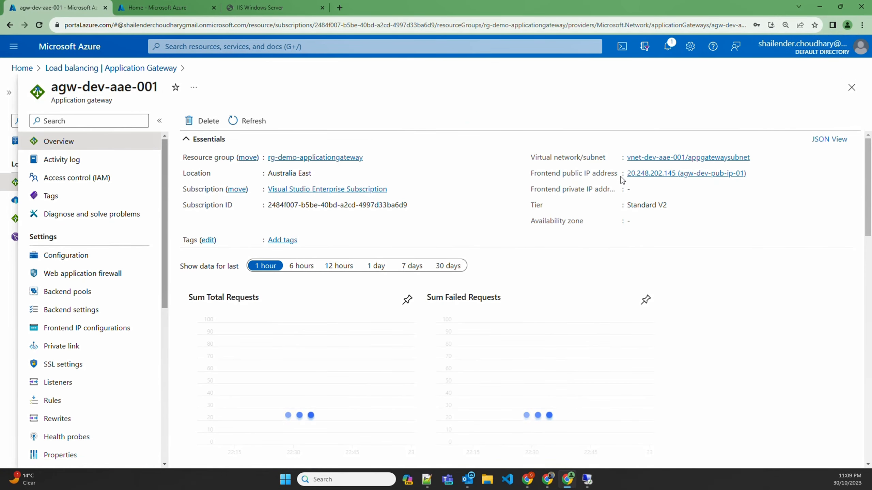
pyautogui.moveTo(627, 173); pyautogui.dragTo(675, 173)
pyautogui.hotkey('ctrl', 'c')
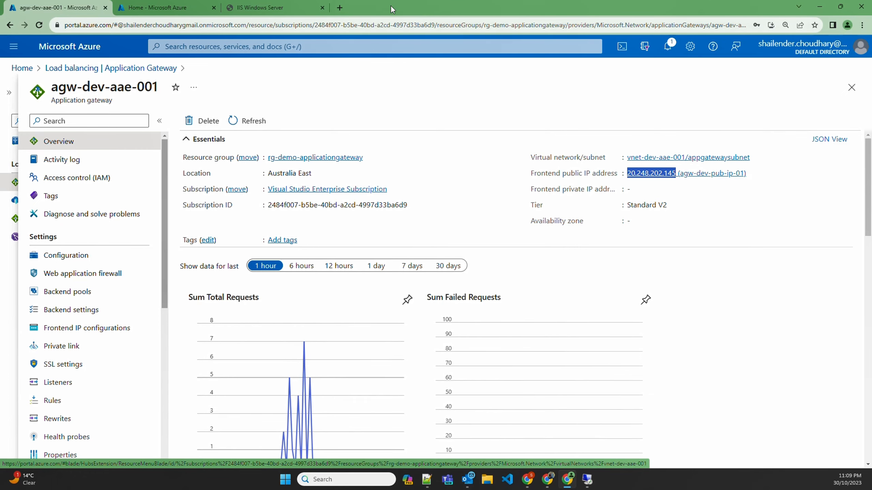
pyautogui.click(340, 8)
pyautogui.hotkey('ctrl', 'v')
pyautogui.press('Return')
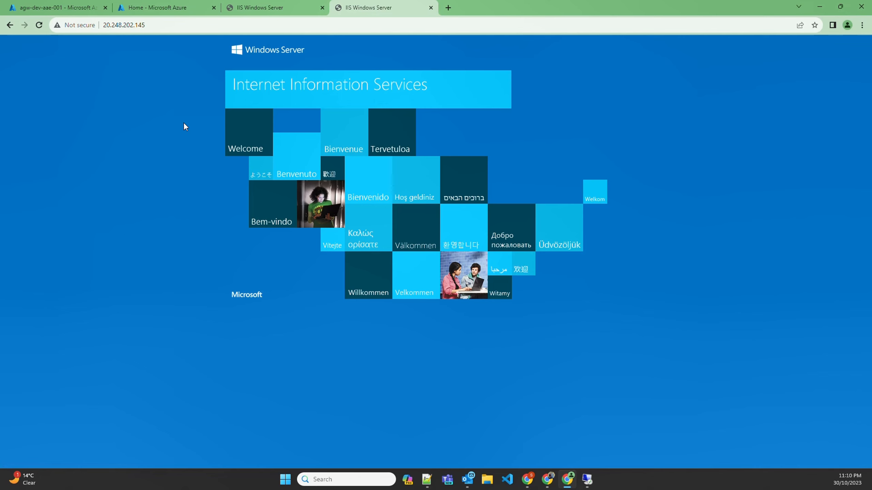
# Step: In the second Azure portal tab, open the DNS zone devsecopstech.online and collapse the zone list
pyautogui.click(145, 7)
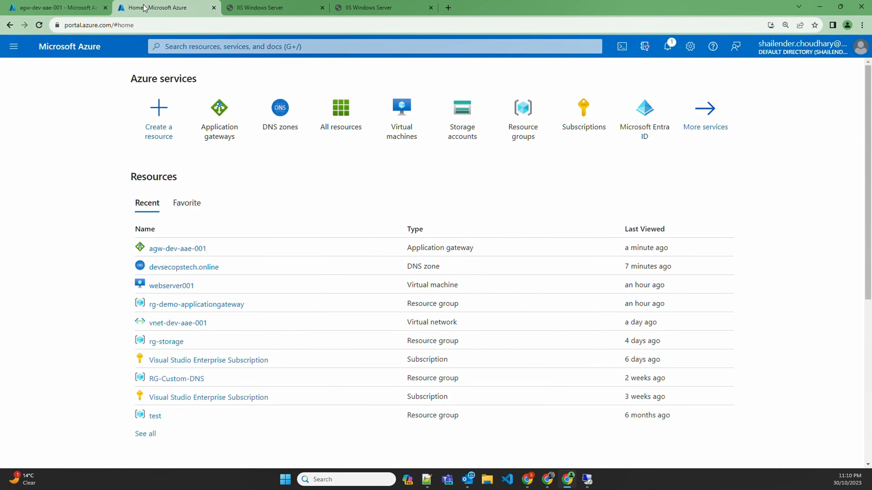
pyautogui.click(282, 113)
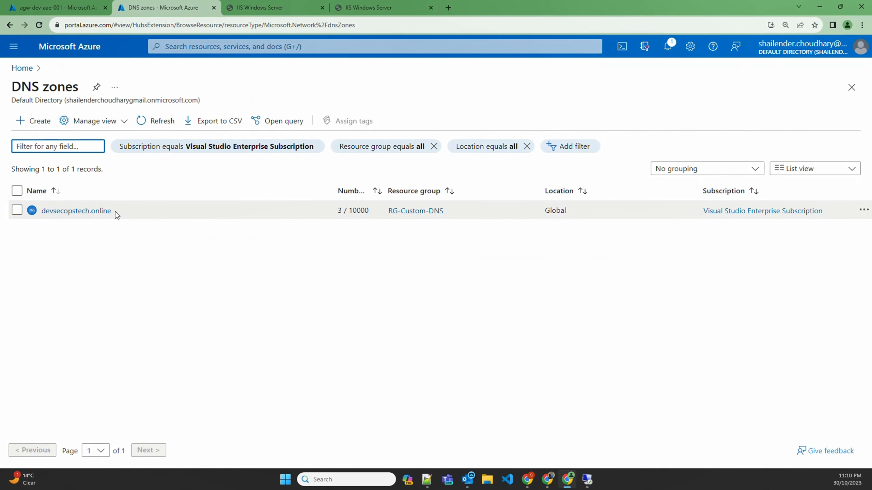
pyautogui.moveTo(113, 211); pyautogui.dragTo(45, 218)
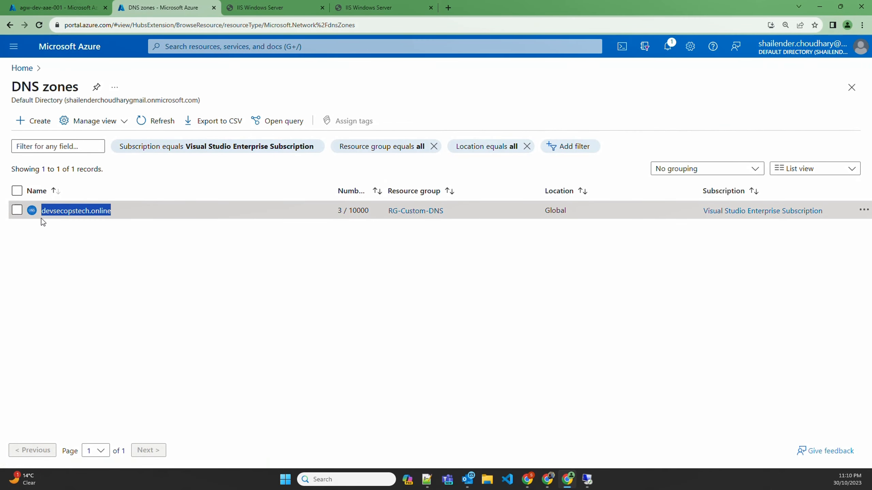
pyautogui.click(45, 220)
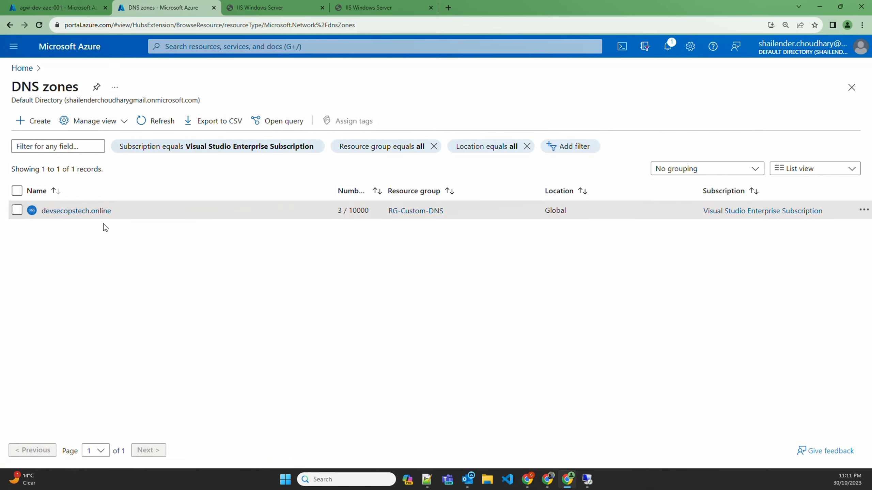
pyautogui.click(90, 214)
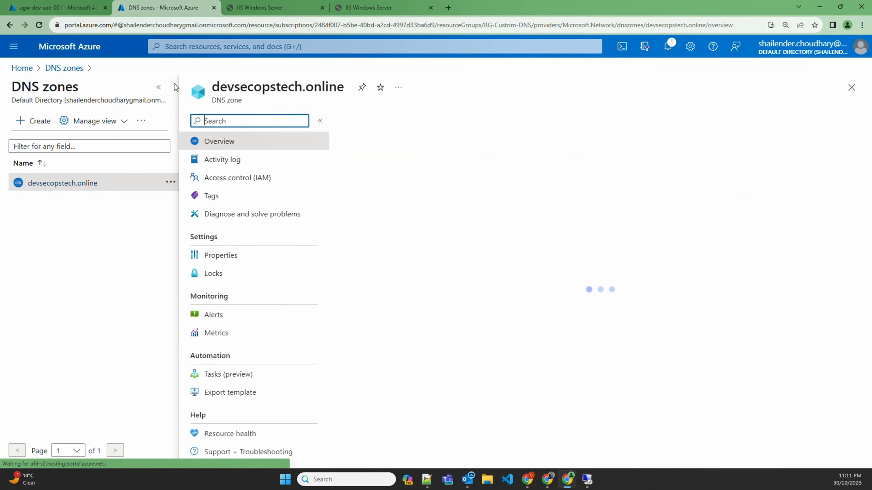
pyautogui.click(158, 87)
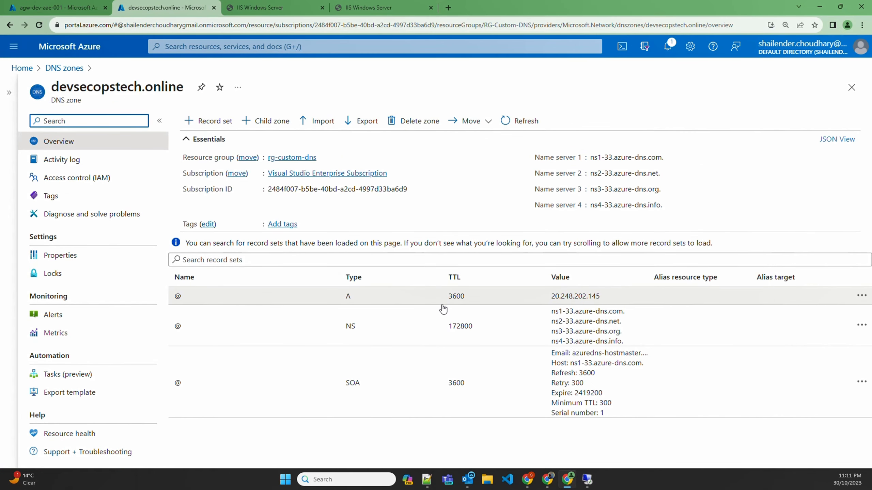
# Step: Check the IP address in the zone's A record and view the already open devsecopstech.online site
pyautogui.moveTo(551, 297); pyautogui.dragTo(600, 300)
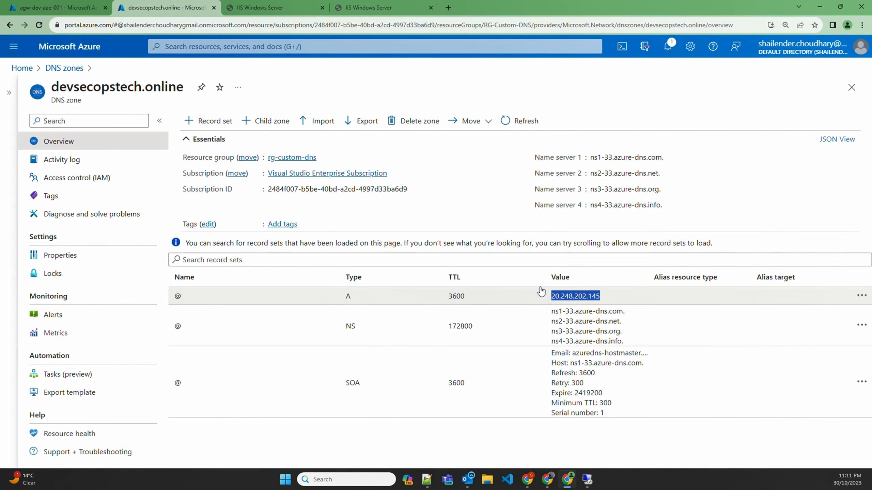
pyautogui.click(271, 7)
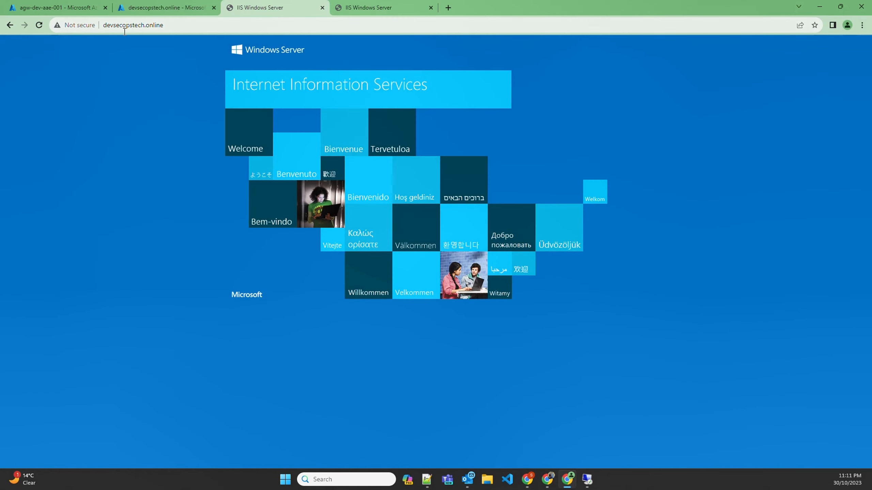
# Step: Reload devsecopstech.online and compare the page and its connection security with the one served at the public IP address
pyautogui.click(142, 26)
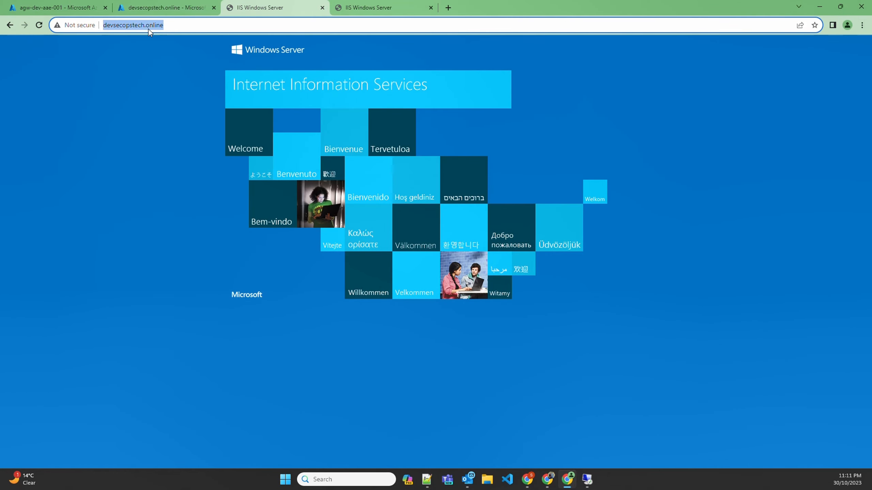
pyautogui.press('Return')
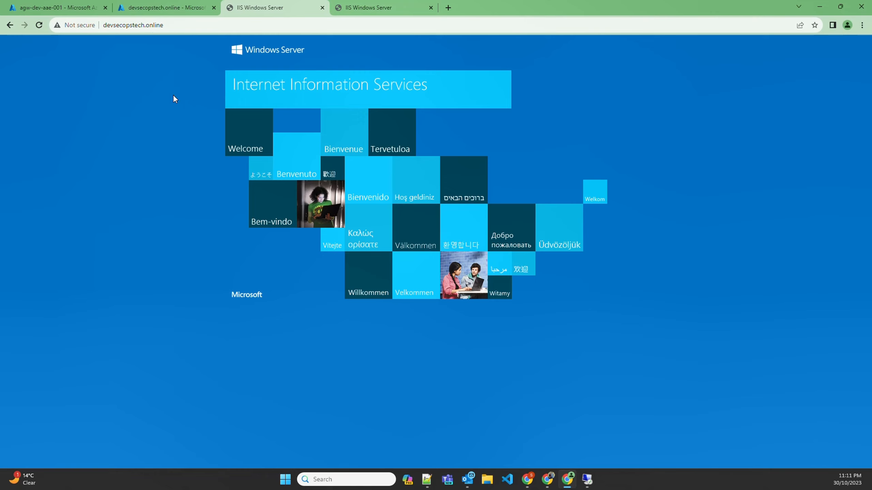
pyautogui.click(364, 8)
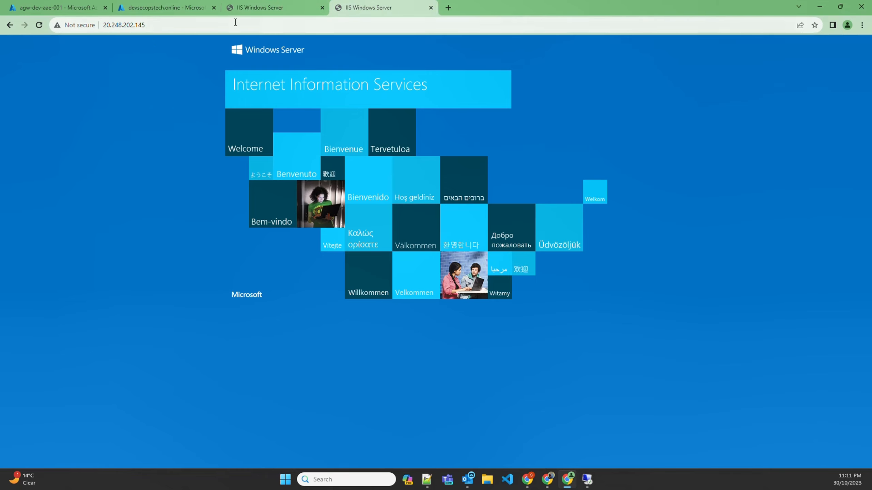
pyautogui.click(274, 7)
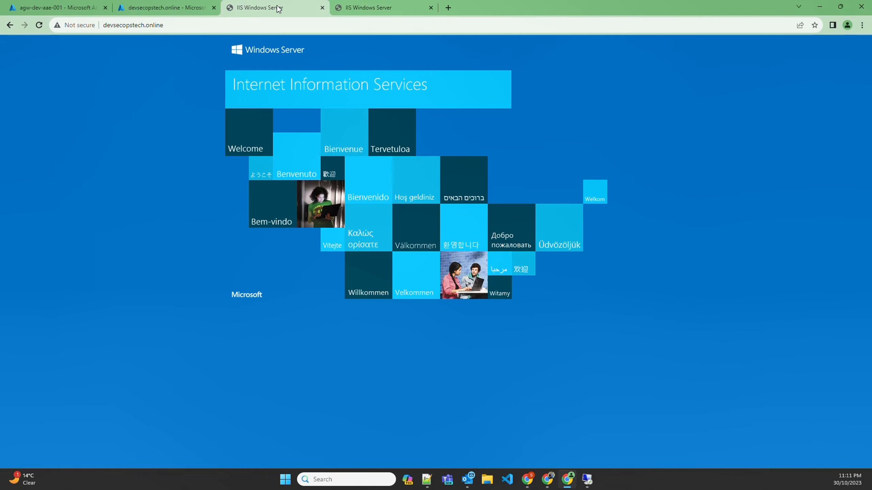
pyautogui.click(68, 26)
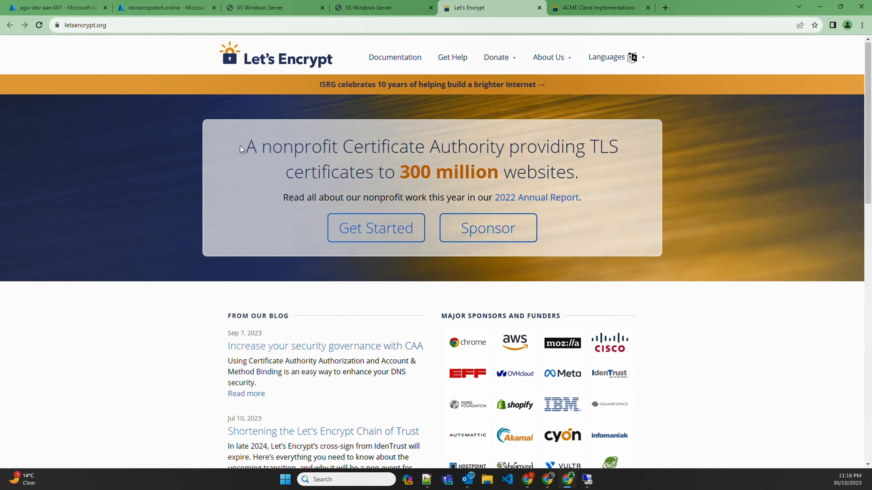
# Step: Read the Let's Encrypt home page and the ACME Client Implementations page, examining the ACME protocol, third-party clients and recommended client
pyautogui.moveTo(242, 146); pyautogui.dragTo(509, 145)
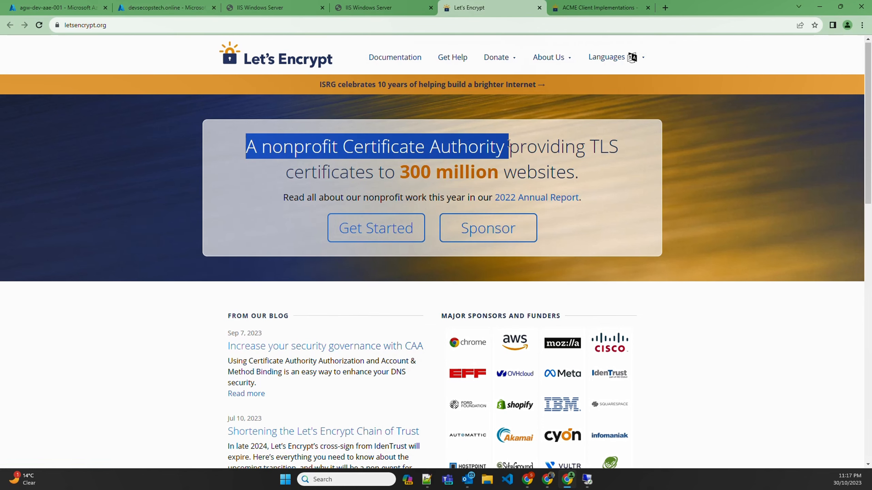
pyautogui.hotkey('ctrl', 'Tab')
pyautogui.moveTo(294, 203); pyautogui.dragTo(348, 203)
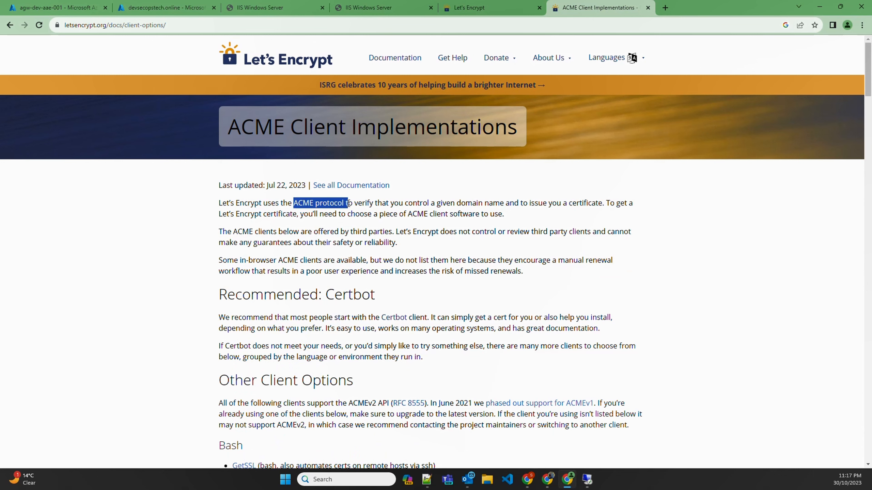
pyautogui.moveTo(530, 203); pyautogui.dragTo(583, 202)
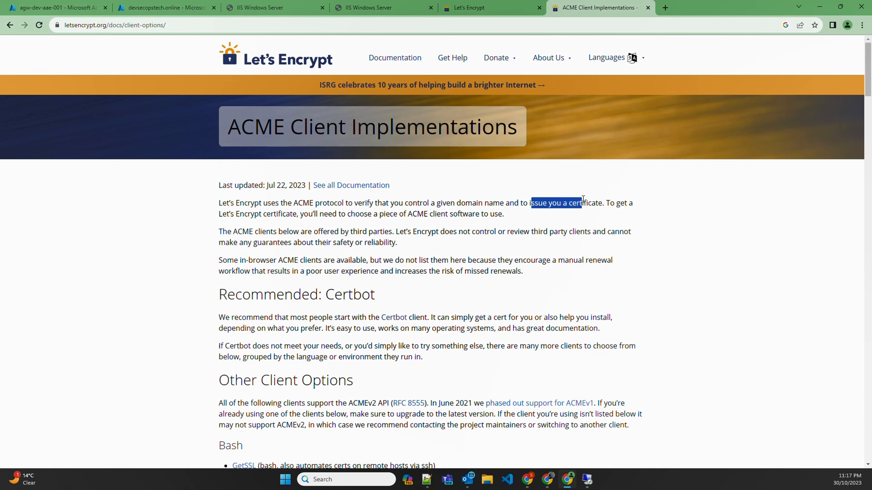
pyautogui.moveTo(233, 231); pyautogui.dragTo(397, 230)
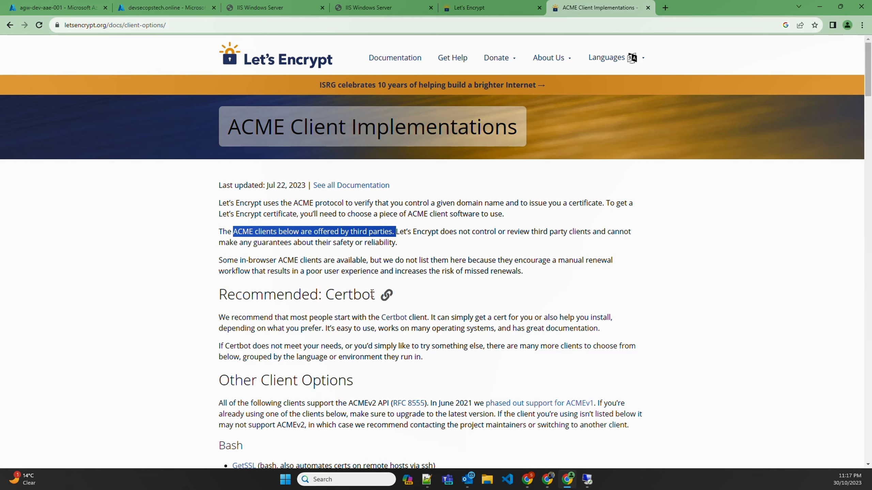
pyautogui.moveTo(375, 294); pyautogui.dragTo(326, 294)
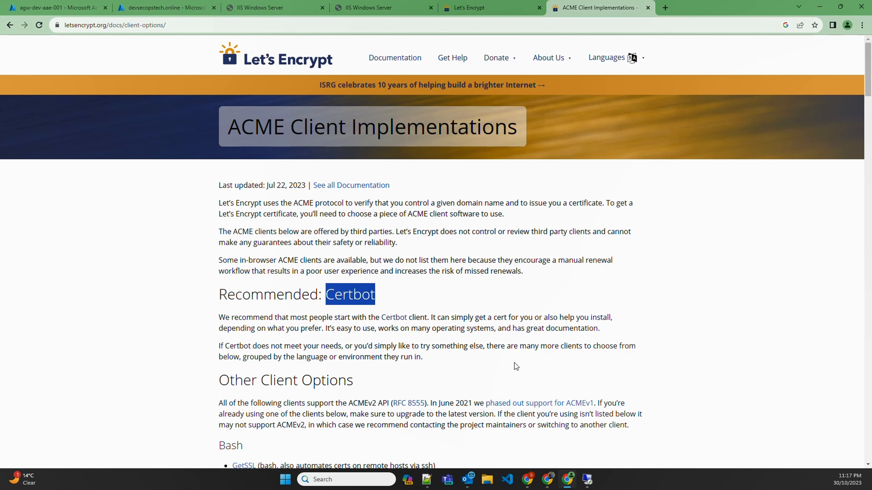
# Step: Search the ACME Client Implementations page for "win-ac" to locate the win-acme client
pyautogui.scroll(-10, 470, 357)
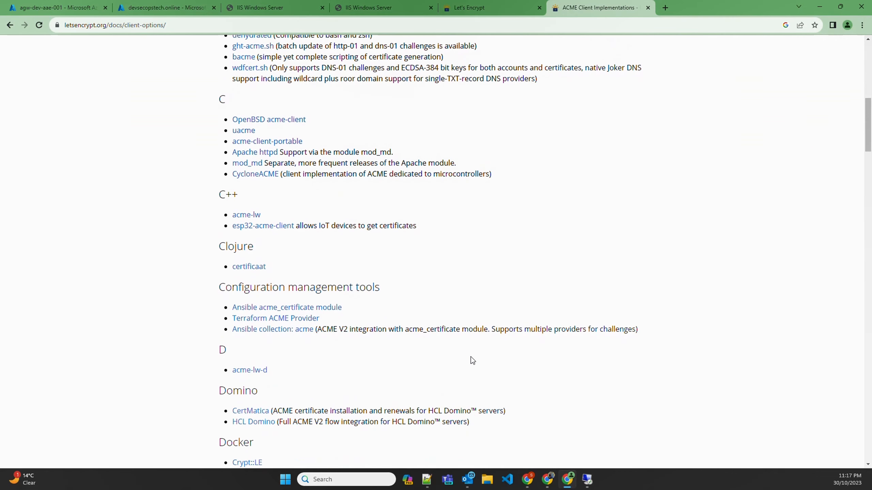
pyautogui.hotkey('ctrl', 'f')
pyautogui.write('win-ac')
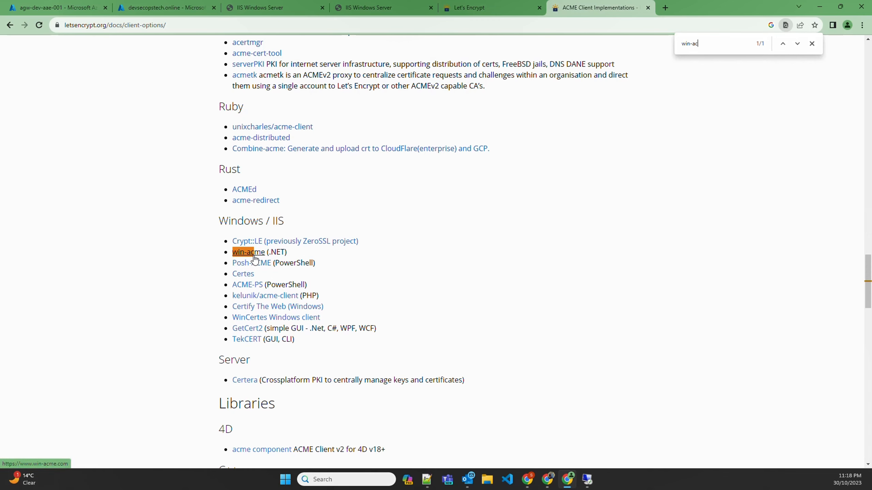
# Step: Switch to the web server's Remote Desktop session, close IIS Manager and load win-acme.com in Internet Explorer
pyautogui.click(587, 479)
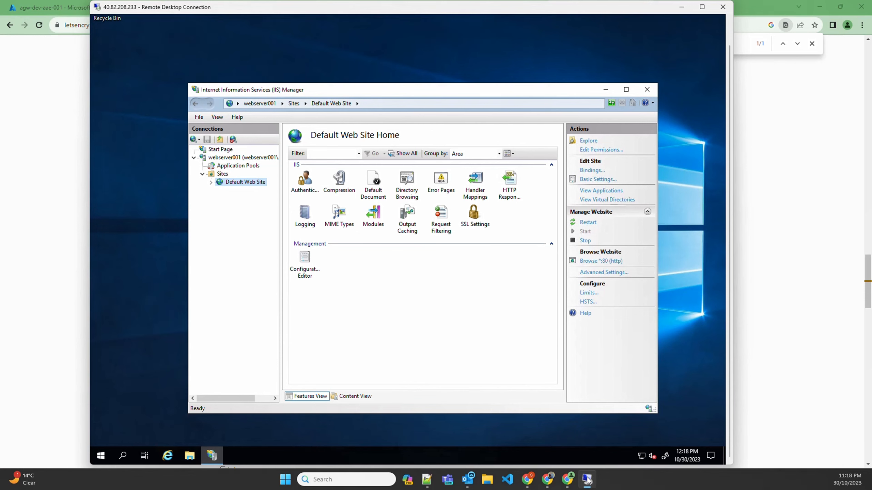
pyautogui.click(647, 89)
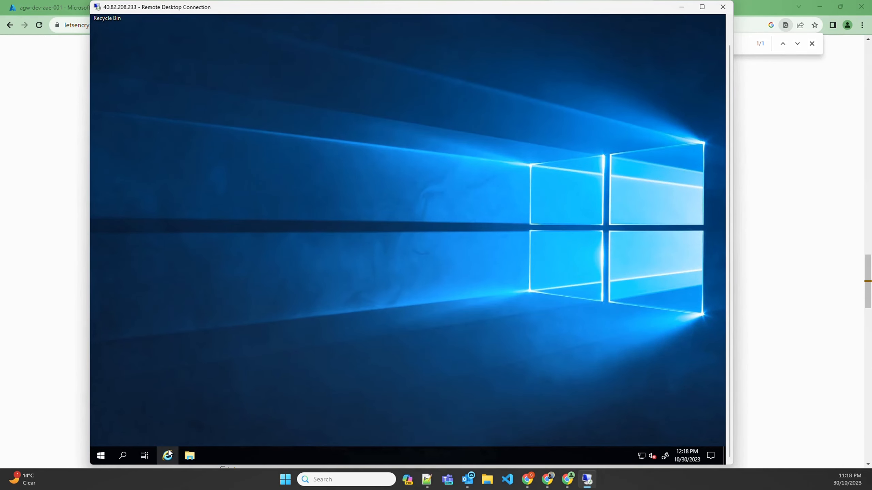
pyautogui.click(168, 450)
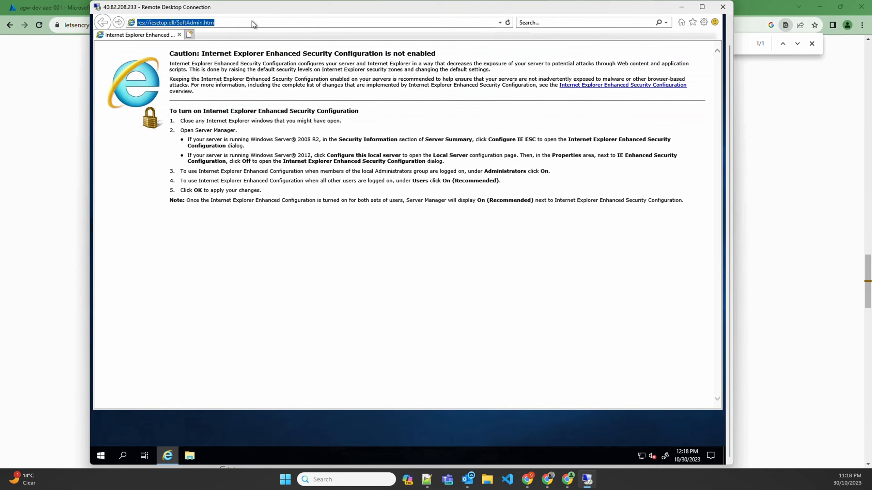
pyautogui.write('win-acem')
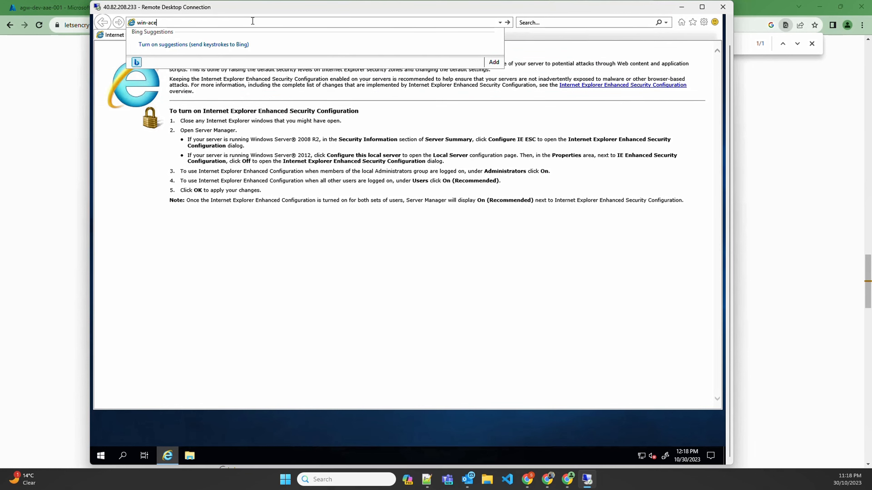
pyautogui.press('BackSpace')
pyautogui.press('BackSpace')
pyautogui.write('me.com')
pyautogui.press('Return')
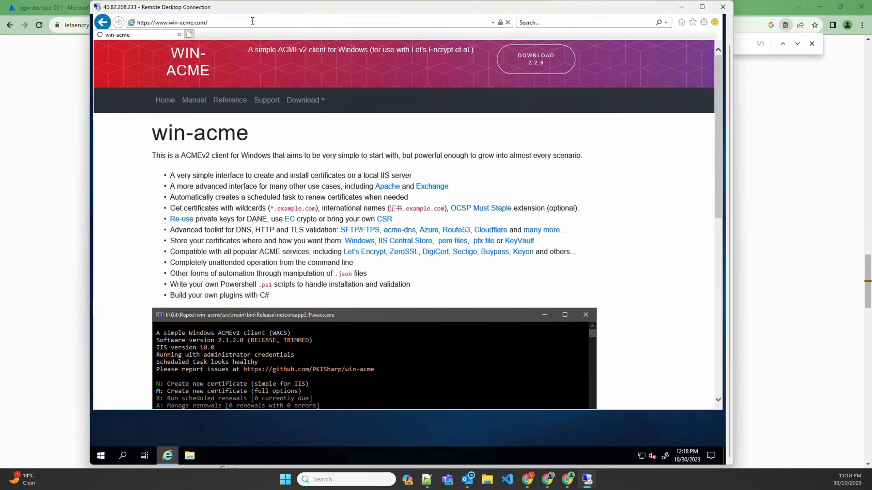
# Step: Download the win-acme 2.2.6 zip archive and extract it into the Downloads folder
pyautogui.click(536, 59)
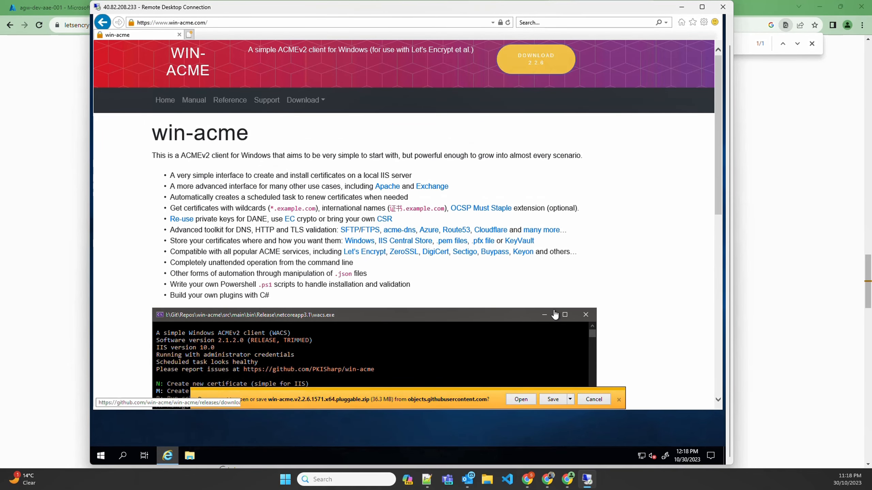
pyautogui.click(559, 400)
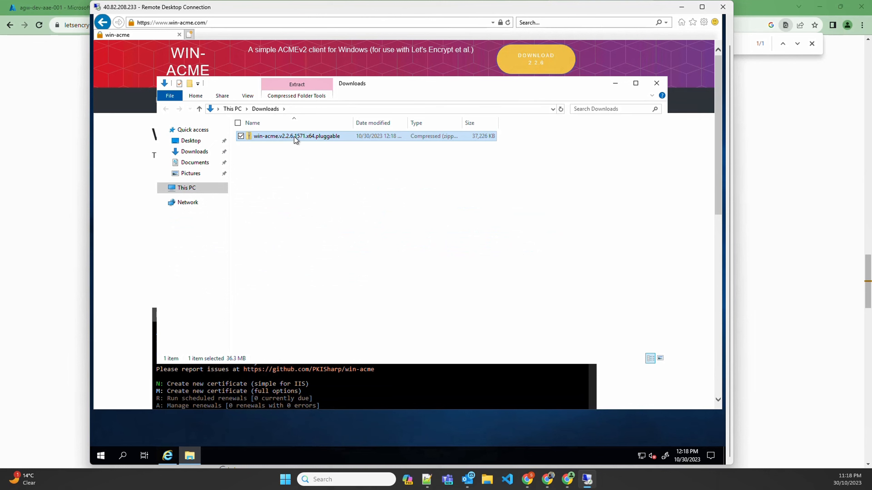
pyautogui.rightClick(294, 136)
pyautogui.click(217, 167)
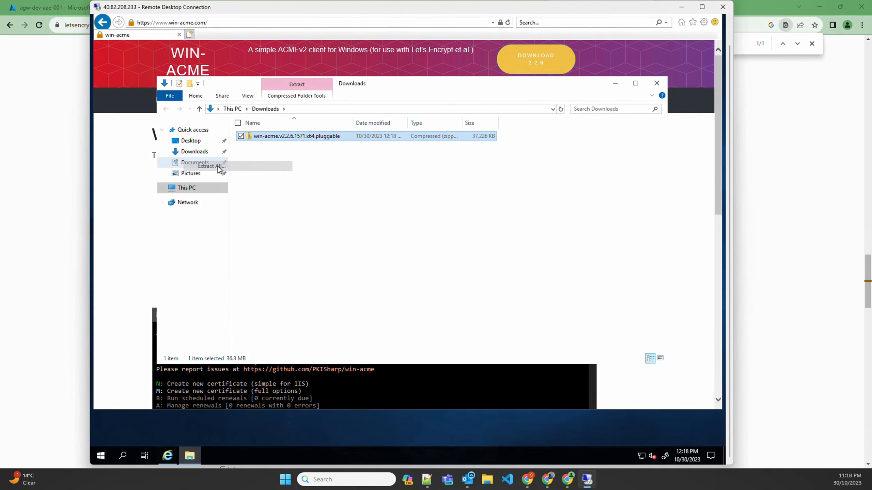
pyautogui.click(489, 309)
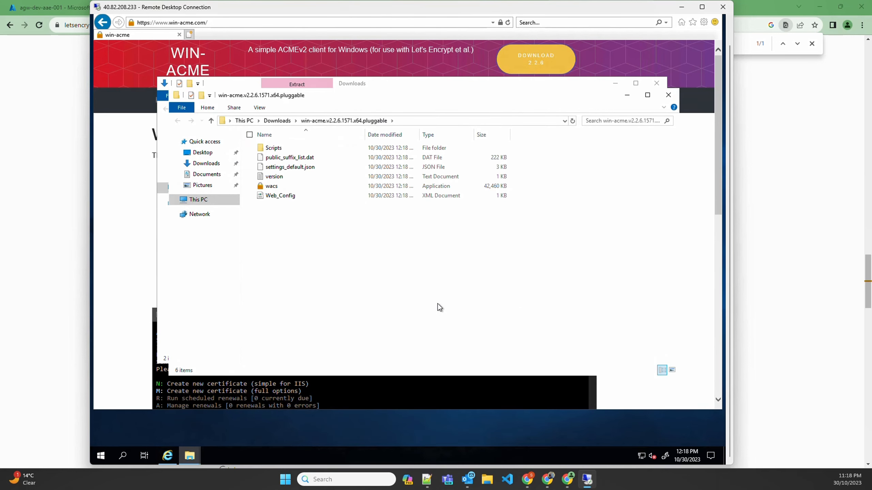
# Step: Launch the extracted wacs application and allow it to run despite the SmartScreen block
pyautogui.click(273, 186)
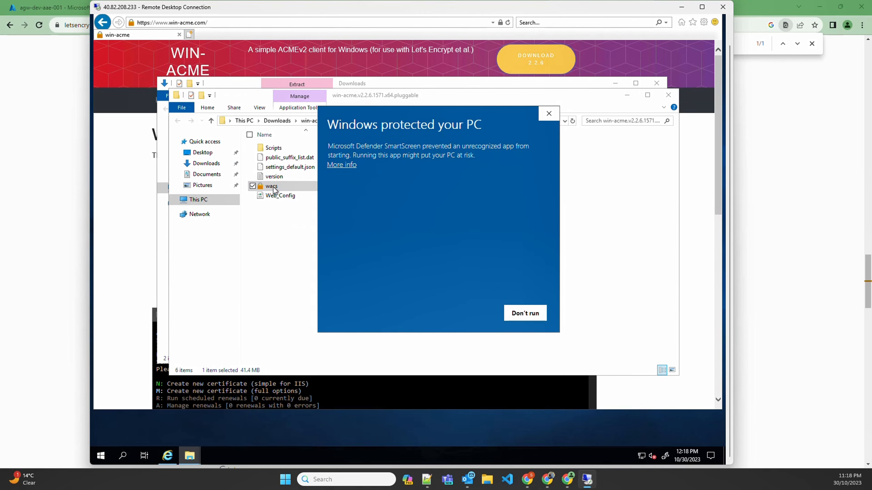
pyautogui.click(353, 165)
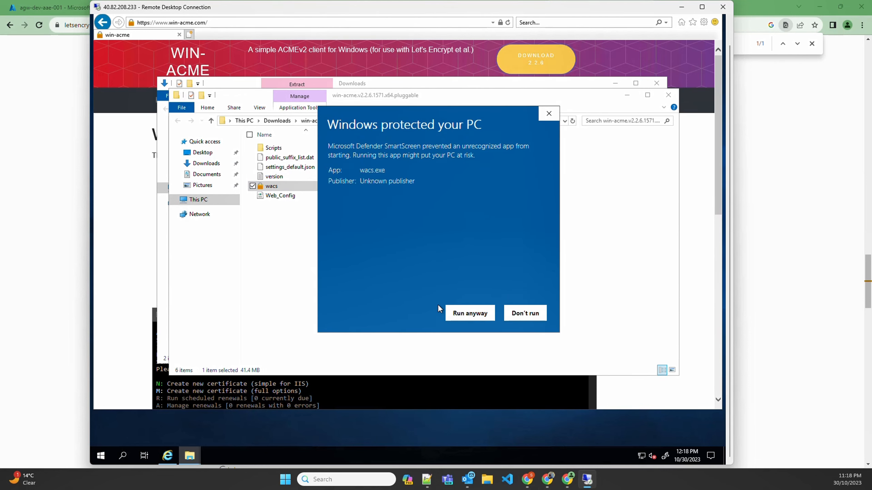
pyautogui.click(468, 318)
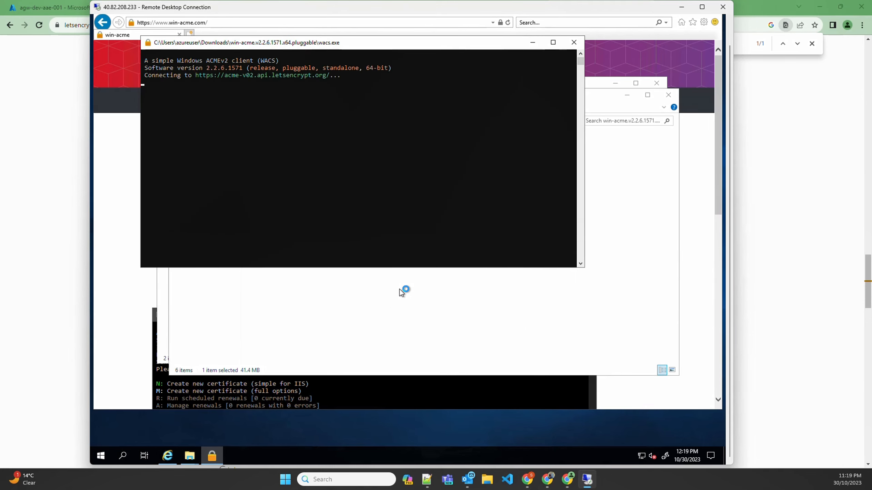
# Step: Try to create a certificate with full options, using the IIS bindings as the source of the domain names
pyautogui.click(157, 112)
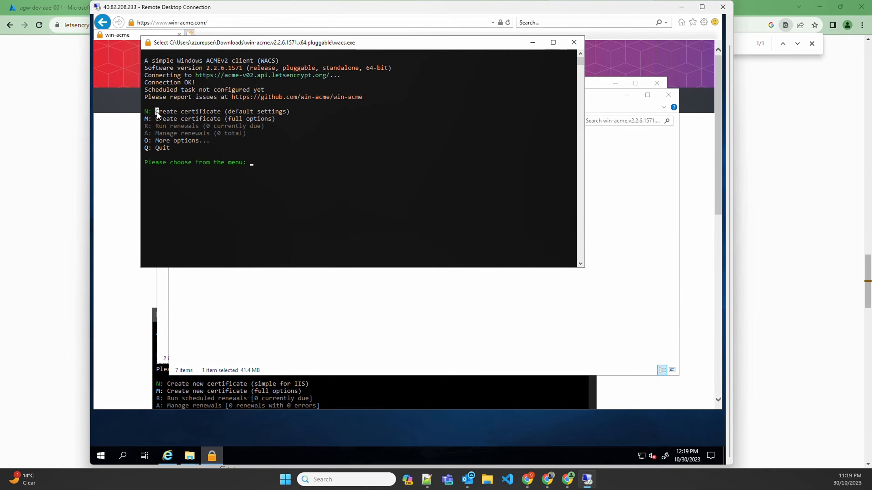
pyautogui.moveTo(230, 112); pyautogui.dragTo(285, 114)
pyautogui.click(296, 134)
pyautogui.write('M')
pyautogui.press('Return')
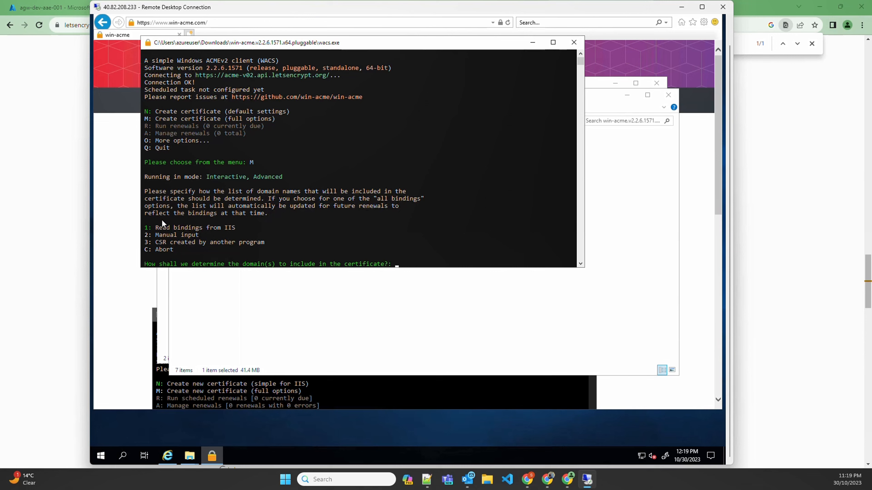
pyautogui.press('Return')
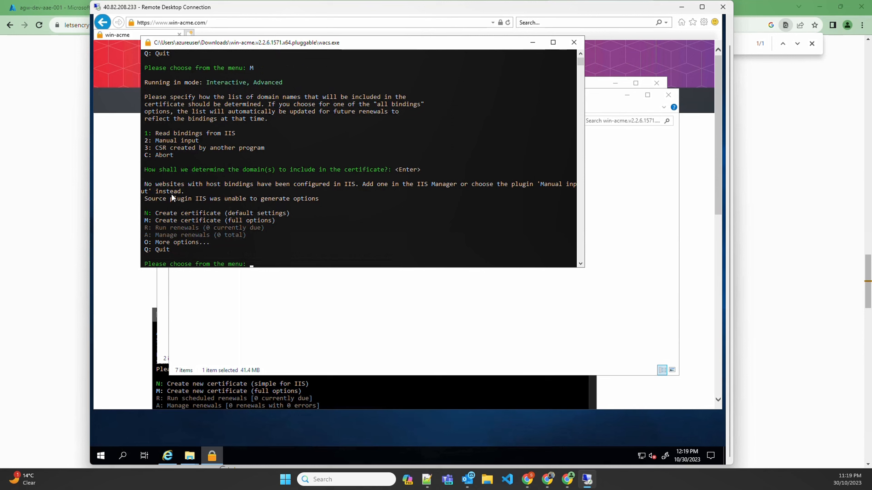
pyautogui.moveTo(145, 185); pyautogui.dragTo(178, 186)
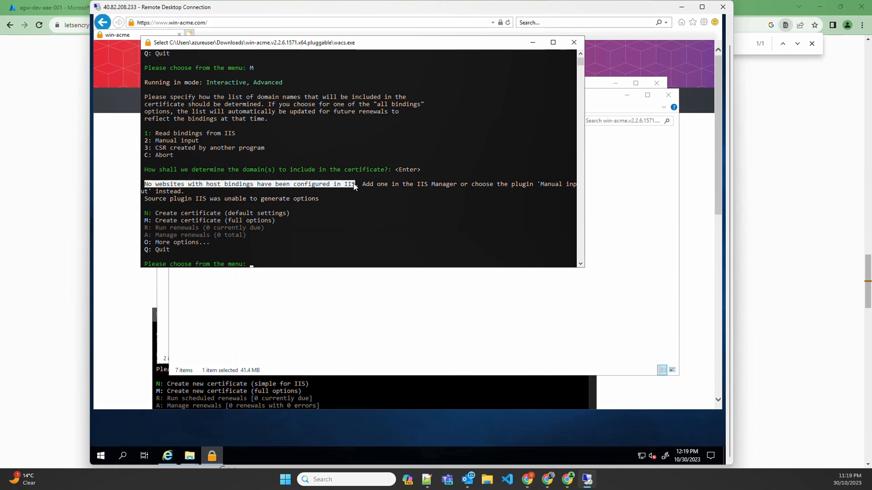
# Step: Open IIS Manager on the server and select Default Web Site under webserver001's sites
pyautogui.click(122, 456)
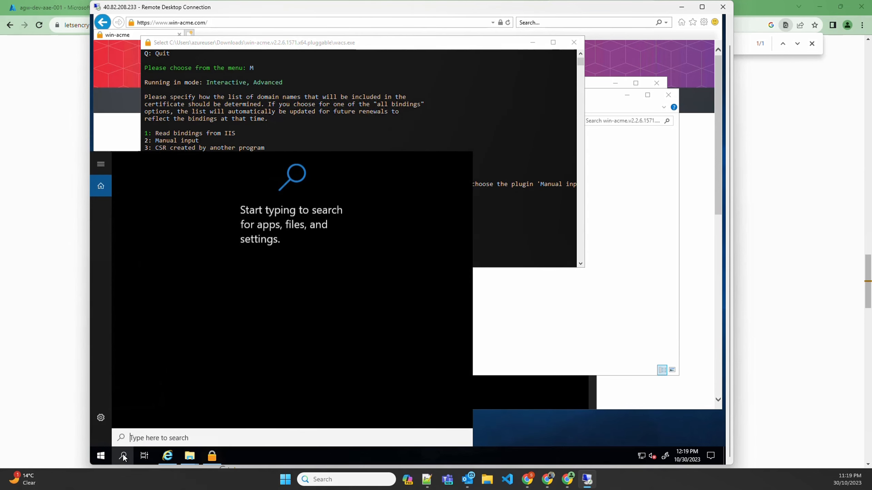
pyautogui.write('iis')
pyautogui.press('Return')
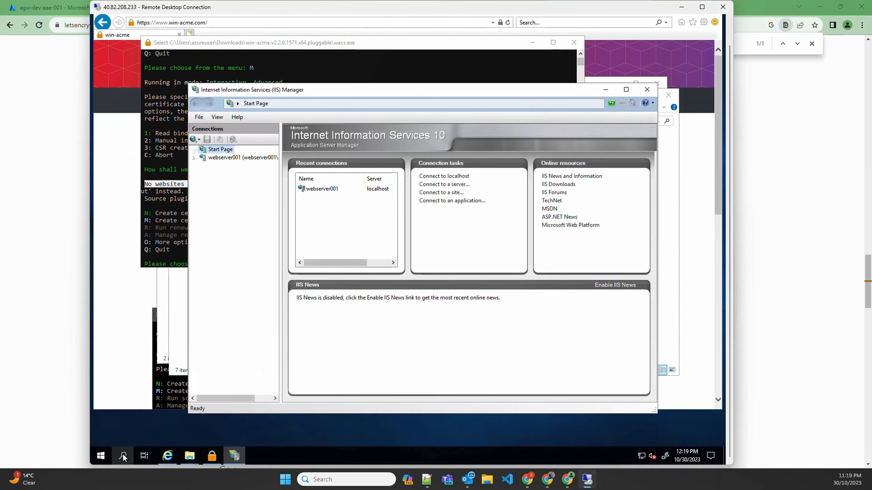
pyautogui.click(194, 158)
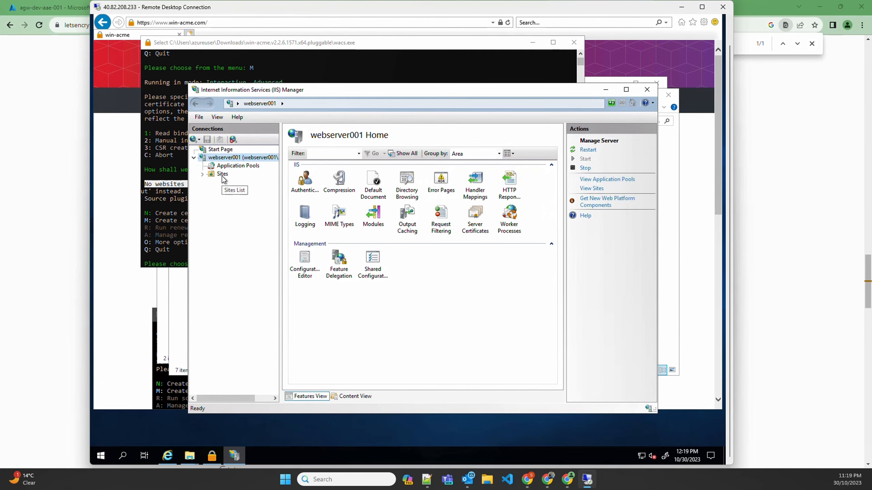
pyautogui.click(221, 173)
pyautogui.click(203, 174)
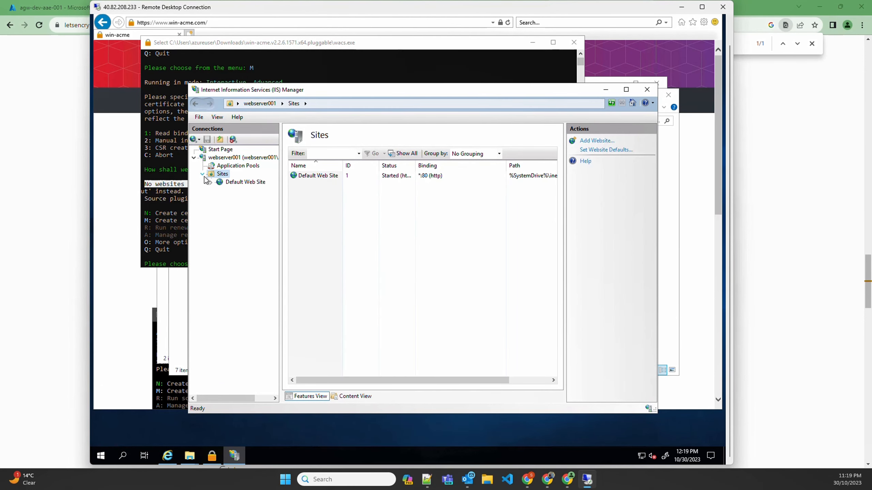
pyautogui.click(229, 182)
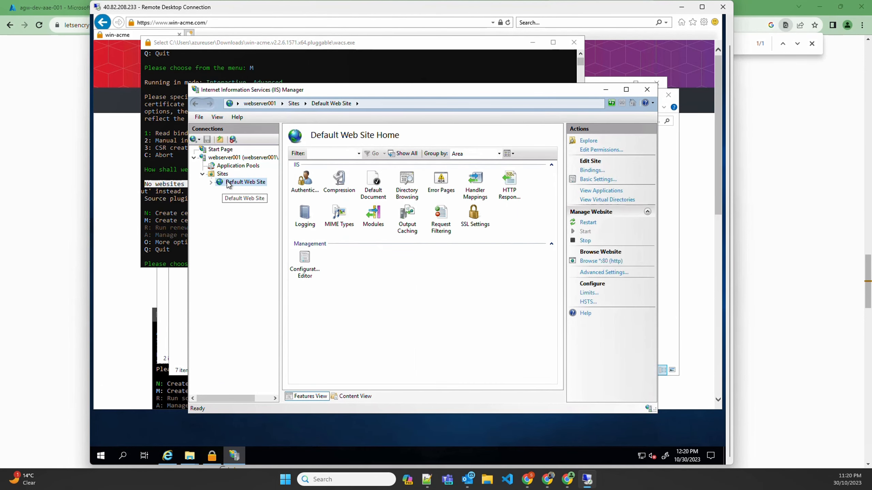
# Step: Set the host name of Default Web Site's http binding on port 80 to devsecopstech.online
pyautogui.click(589, 170)
pyautogui.doubleClick(398, 201)
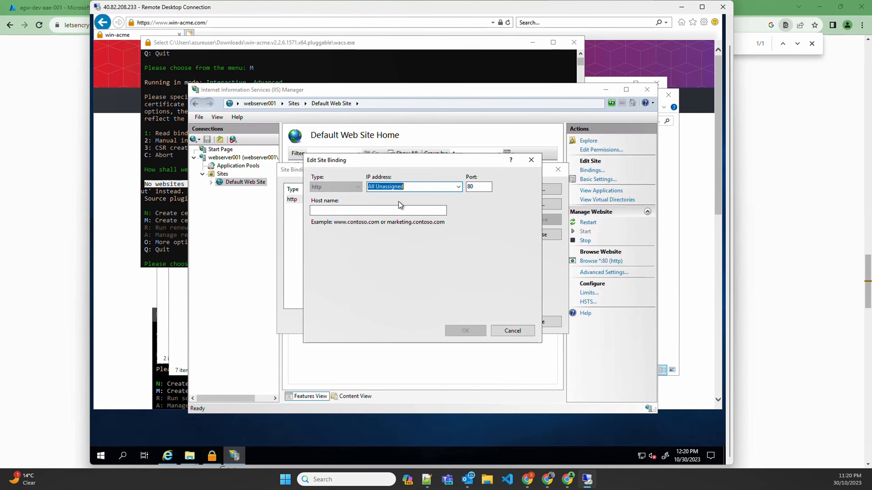
pyautogui.click(331, 211)
pyautogui.write('devse')
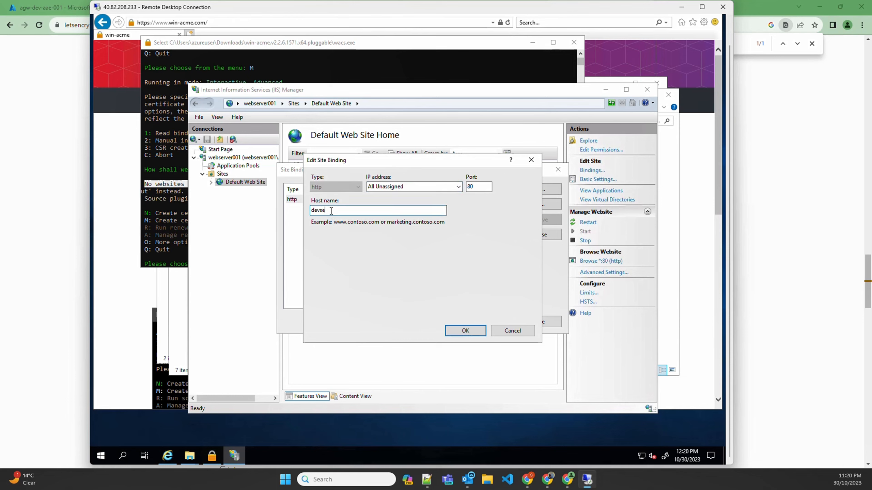
pyautogui.write('dopstech.online')
pyautogui.click(467, 330)
pyautogui.click(536, 319)
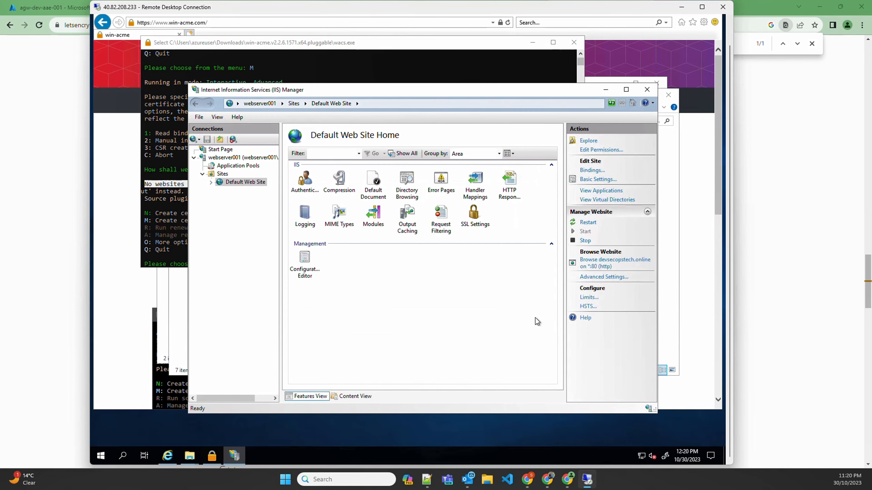
# Step: Start a new certificate with full options in win-acme, reading the domain names from the IIS bindings
pyautogui.click(170, 228)
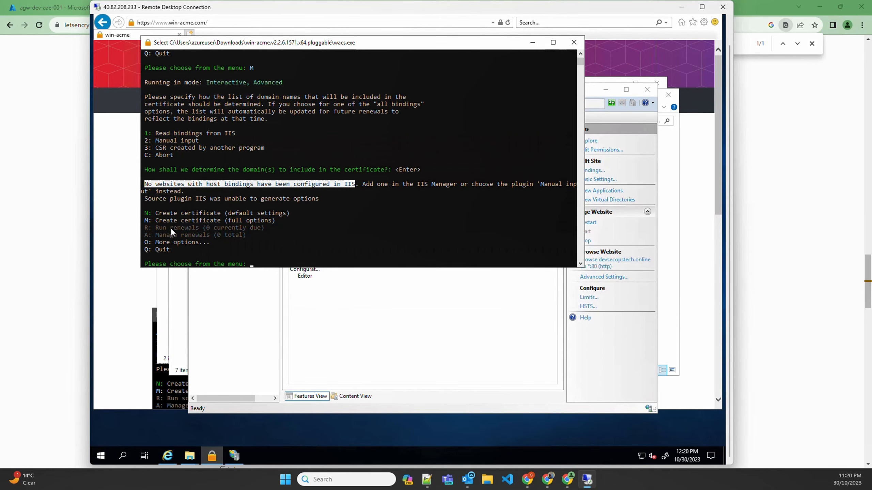
pyautogui.press('Escape')
pyautogui.write('M')
pyautogui.press('Return')
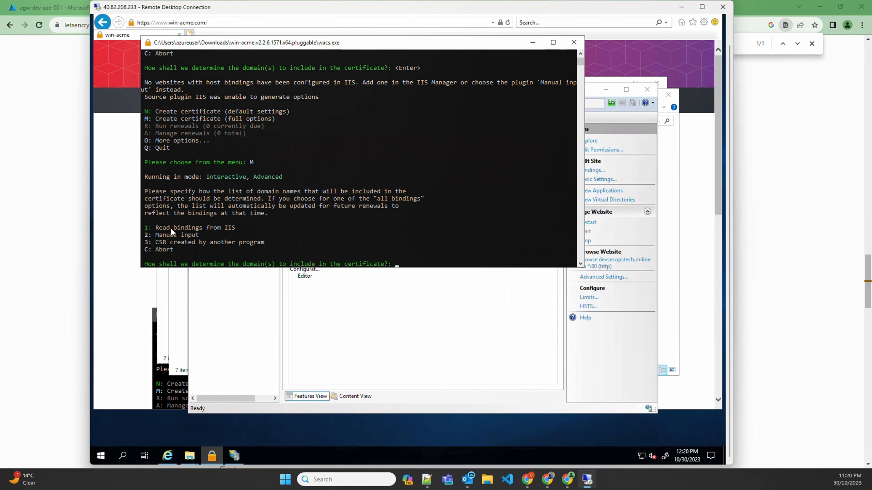
pyautogui.press('Return')
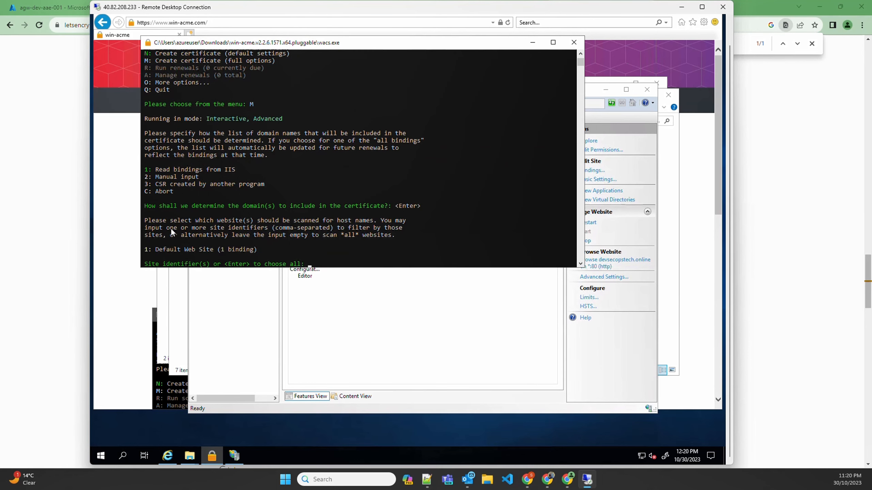
# Step: Scan all websites for host names, pick all bindings and confirm the devsecopstech.online selection
pyautogui.moveTo(156, 250); pyautogui.dragTo(197, 250)
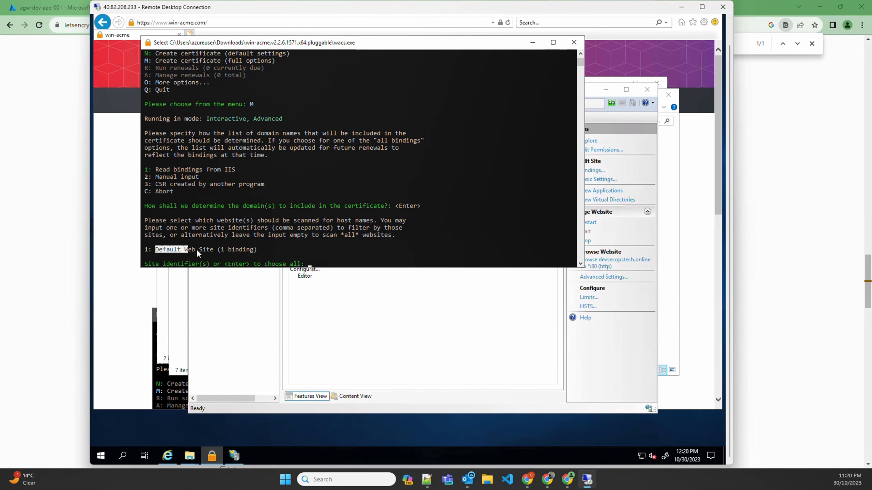
pyautogui.click(367, 244)
pyautogui.press('Escape')
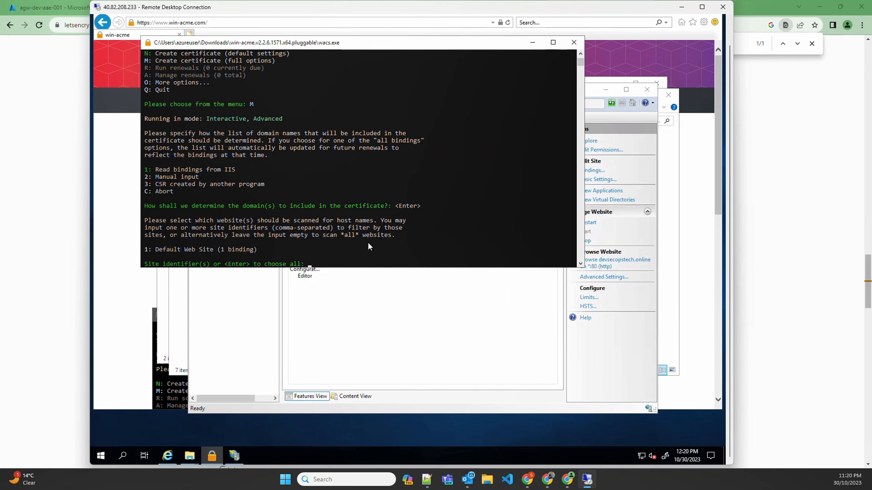
pyautogui.press('Return')
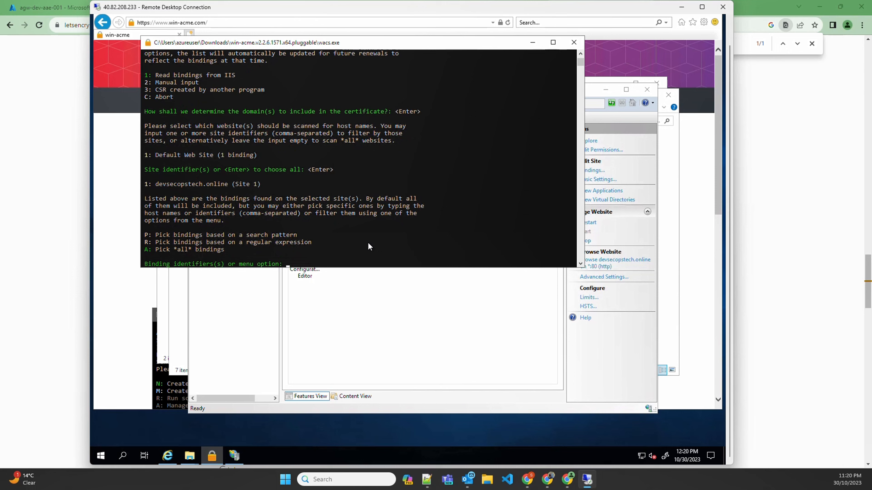
pyautogui.press('Return')
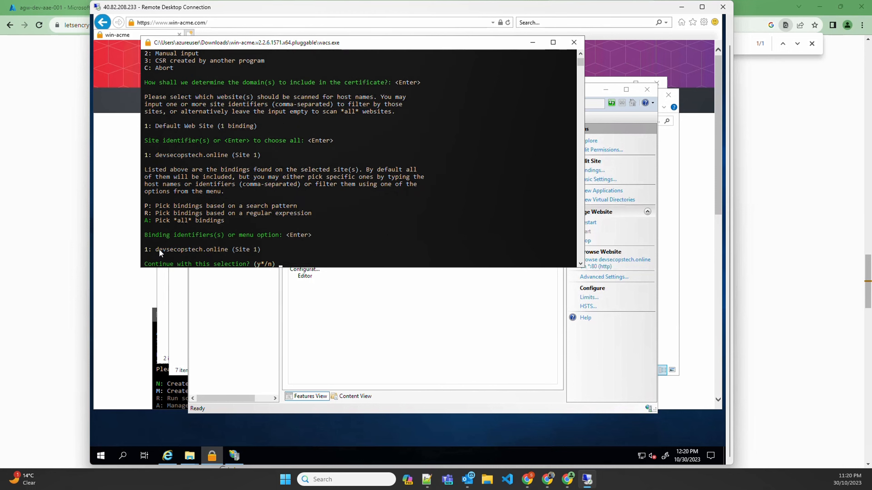
pyautogui.moveTo(155, 249); pyautogui.dragTo(166, 249)
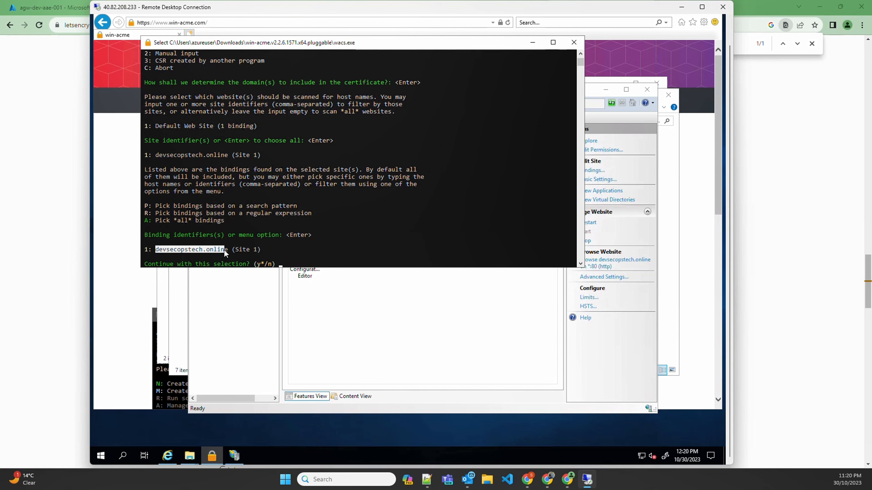
pyautogui.click(292, 257)
pyautogui.press('Return')
# Step: Accept the defaults for the friendly name, single certificate, http verification files served from memory, and RSA private key
pyautogui.press('Return')
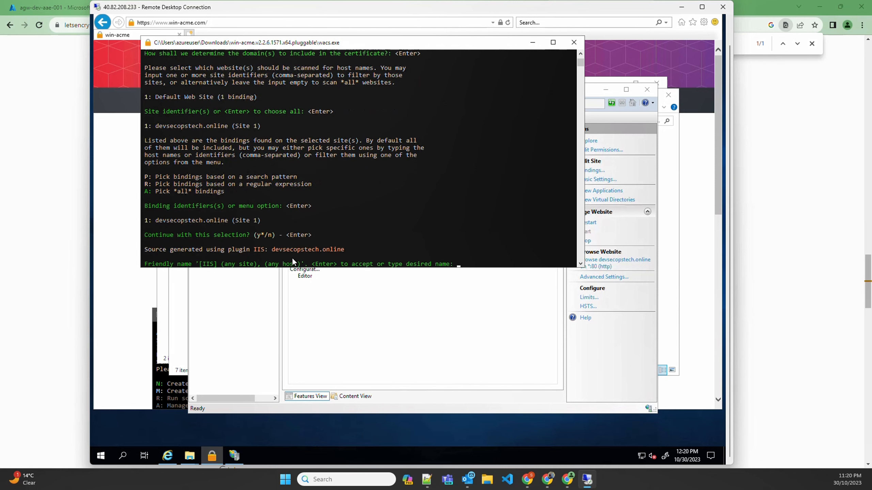
pyautogui.press('Return')
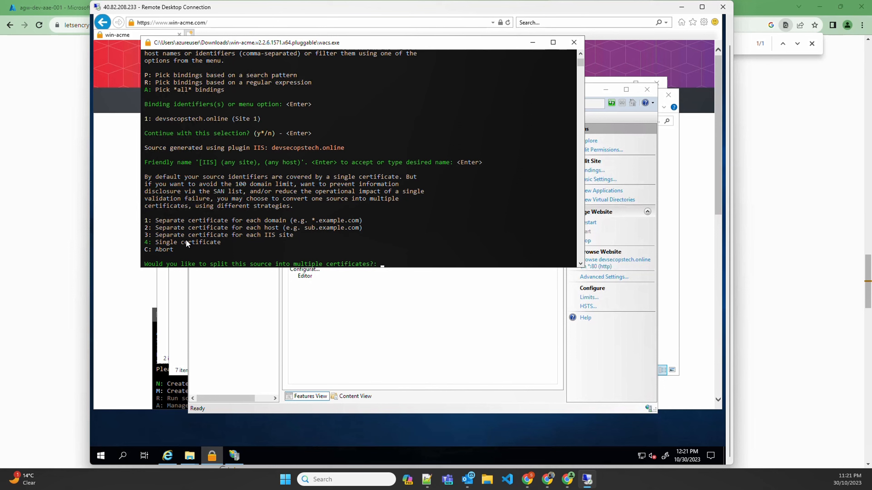
pyautogui.press('Return')
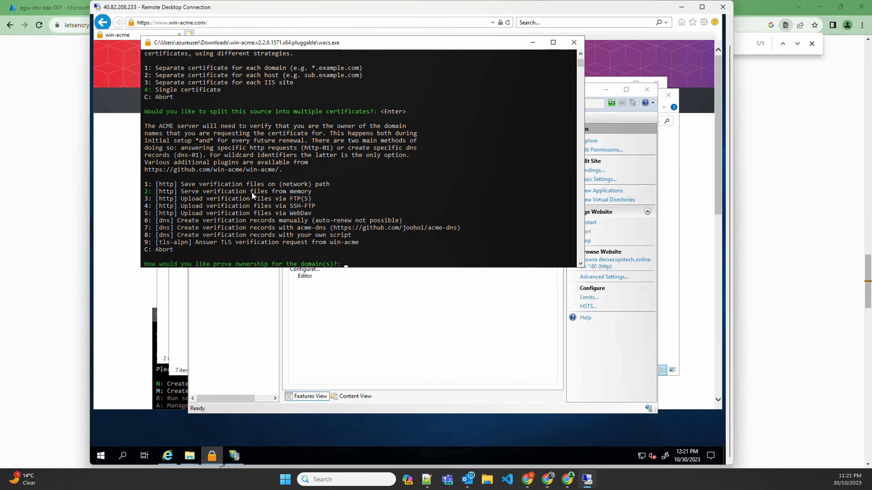
pyautogui.press('Return')
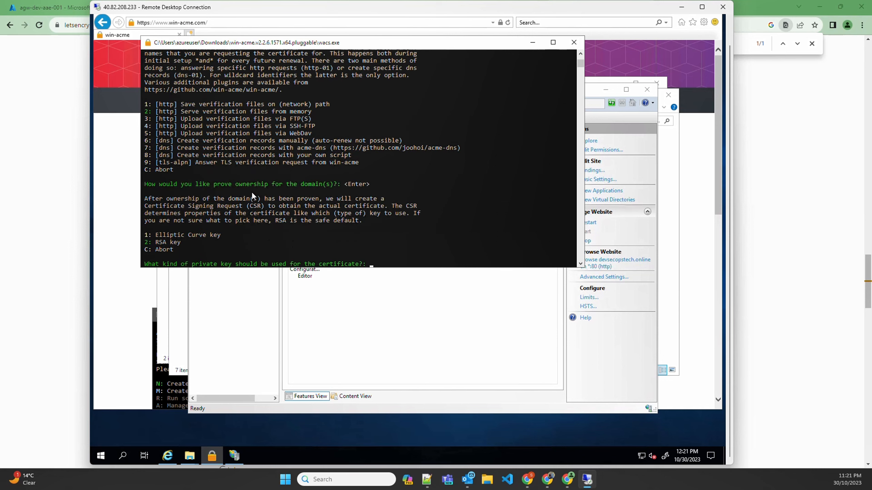
pyautogui.press('Return')
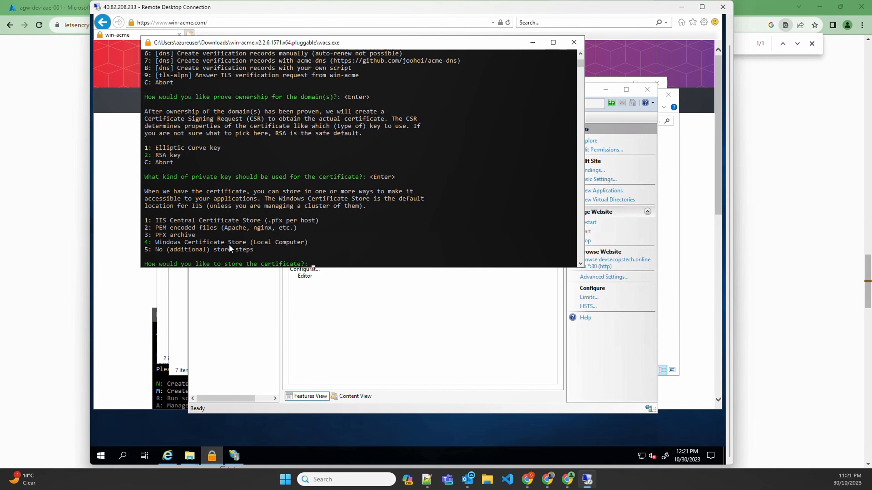
# Step: Choose to store the certificate as a PFX archive and set its file path to C:\
pyautogui.click(157, 243)
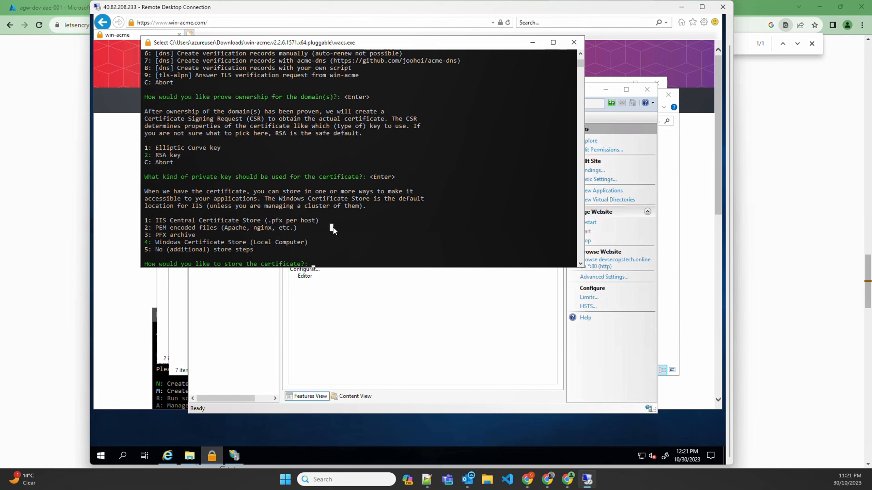
pyautogui.press('Escape')
pyautogui.write('3')
pyautogui.press('Return')
pyautogui.write('C:\\')
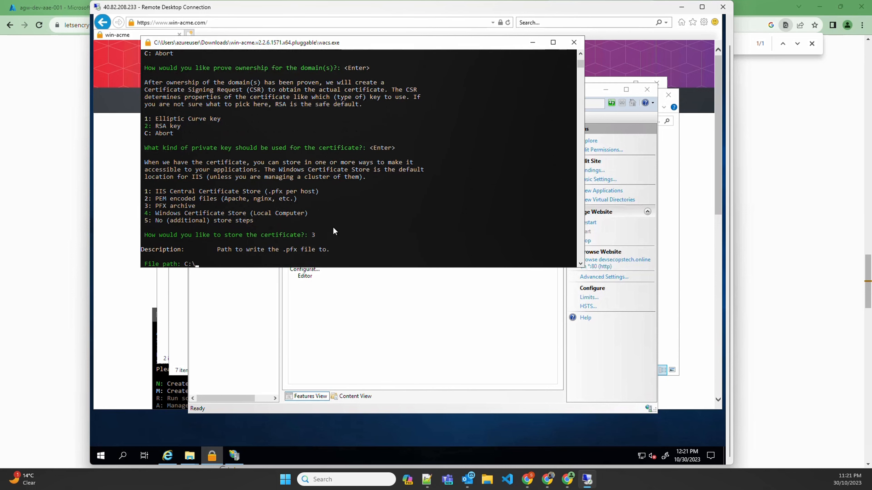
pyautogui.press('Return')
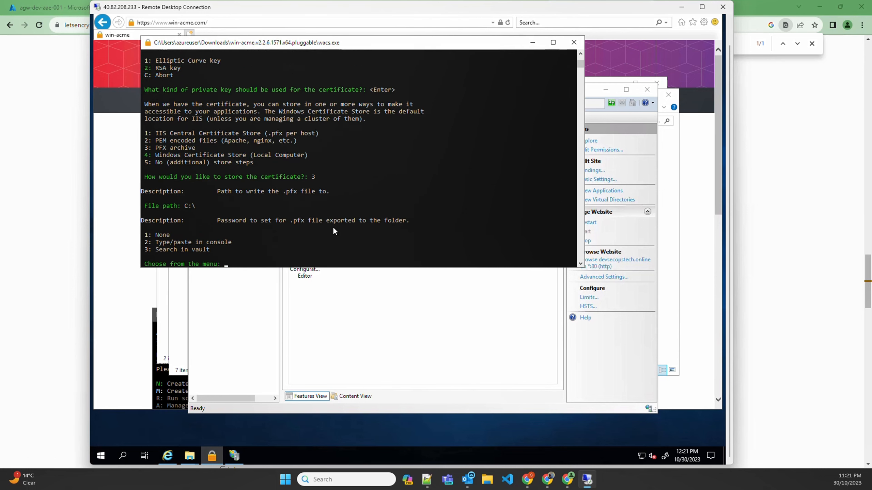
# Step: Choose console entry for the PFX password, enter the password and decline saving it to the vault
pyautogui.write('2')
pyautogui.press('Return')
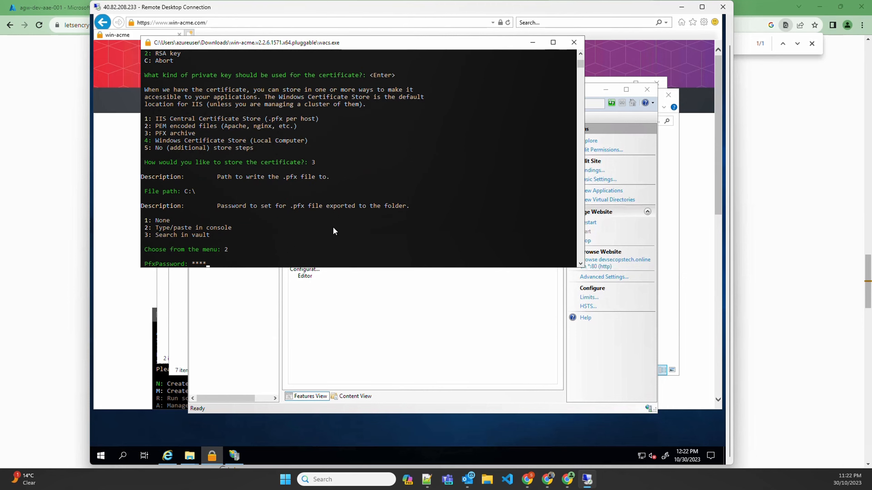
pyautogui.write('********')
pyautogui.press('Return')
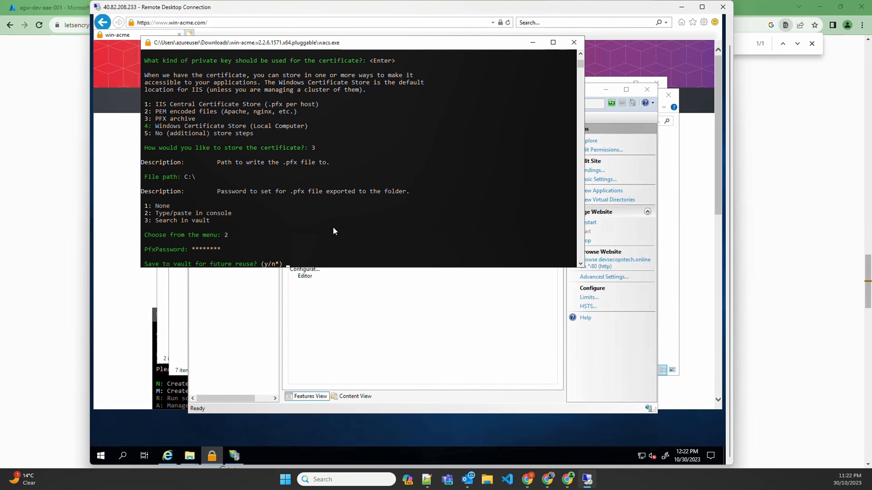
pyautogui.press('Return')
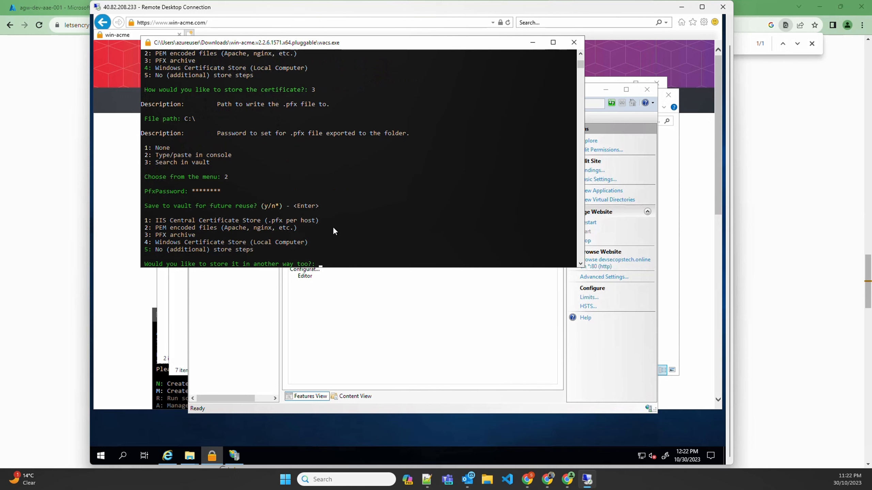
# Step: Complete the request with no additional store or installation steps, agreeing to the unopened terms of service and submitting the notification e-mail prompt
pyautogui.press('Return')
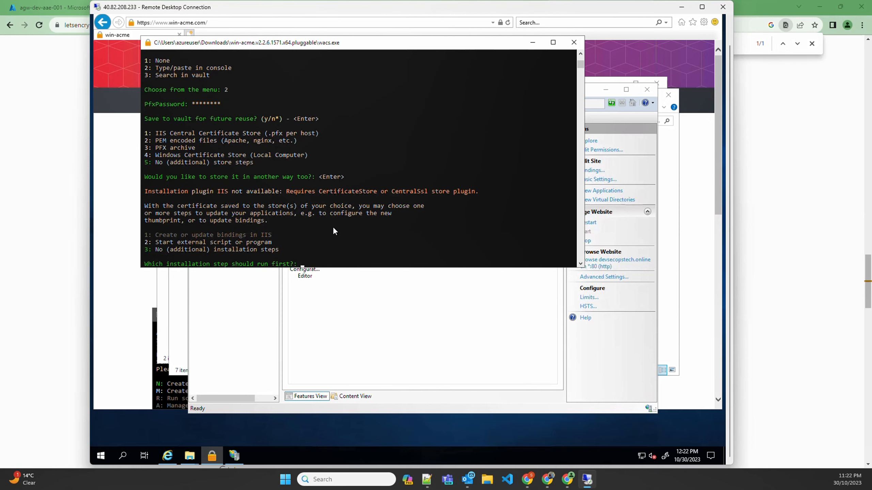
pyautogui.press('Return')
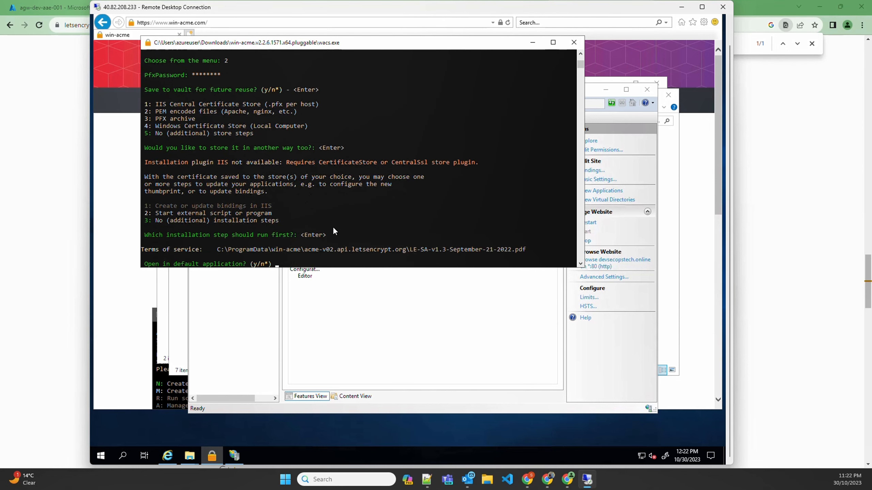
pyautogui.press('Return')
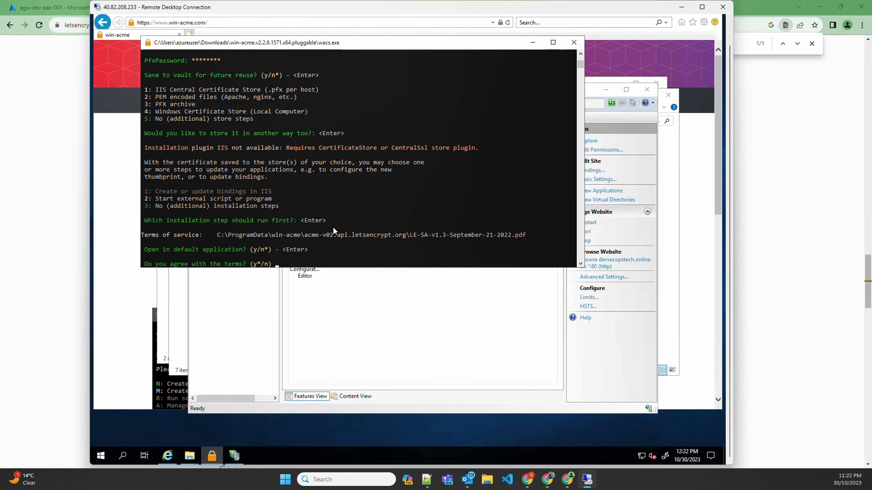
pyautogui.press('Return')
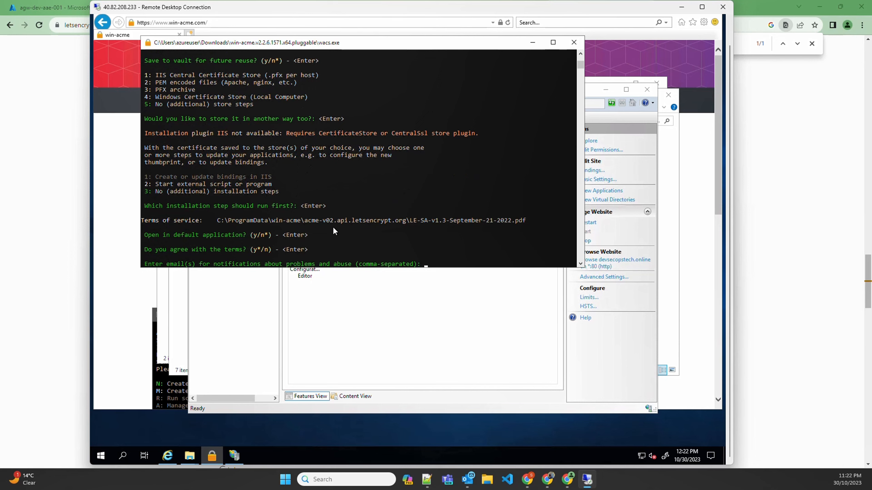
pyautogui.press('Return')
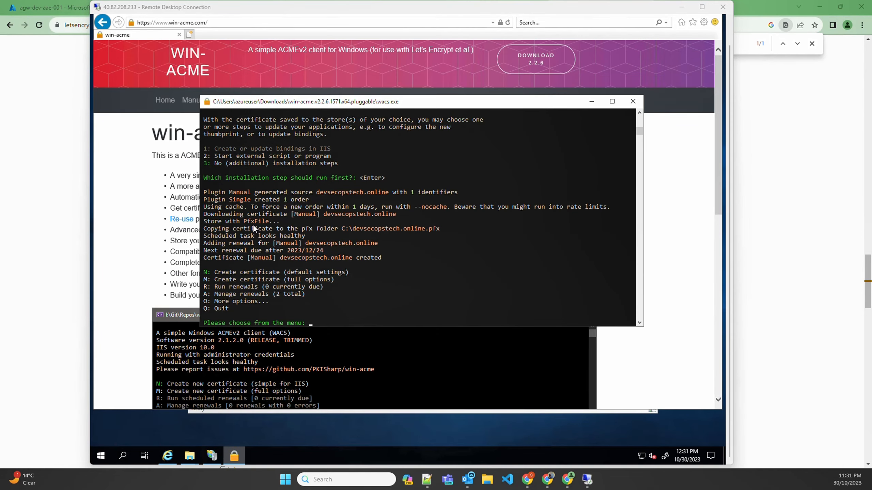
# Step: Check the path of the exported PFX file in the win-acme output and quit win-acme
pyautogui.click(244, 220)
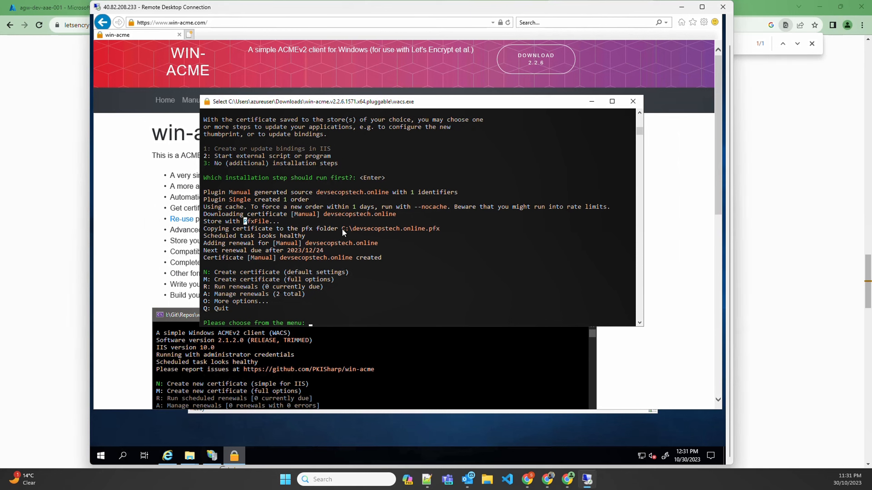
pyautogui.moveTo(342, 228); pyautogui.dragTo(441, 232)
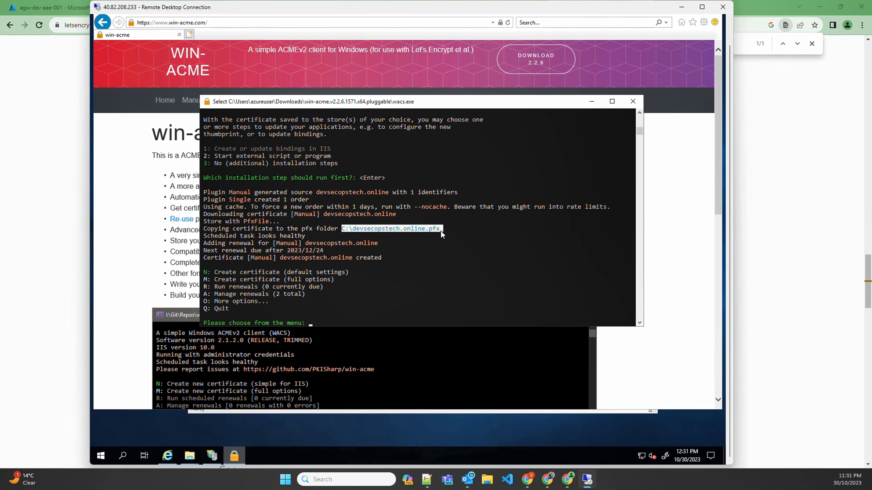
pyautogui.click(423, 265)
pyautogui.write('q')
pyautogui.press('Return')
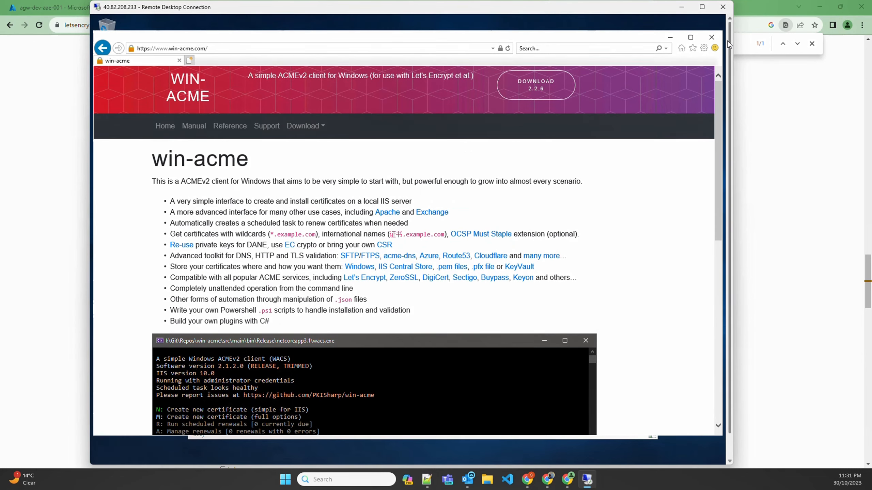
# Step: Close the win-acme web page, IIS Manager and the open folder windows on the server
pyautogui.click(712, 38)
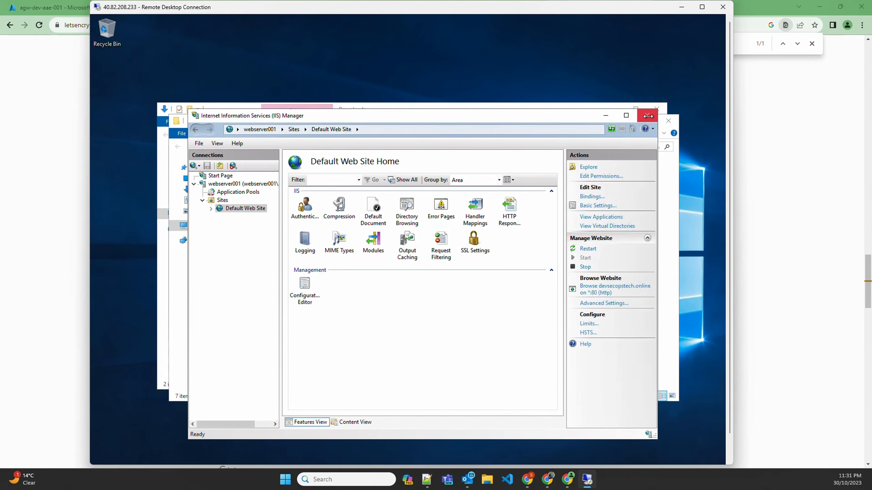
pyautogui.click(662, 122)
pyautogui.click(662, 122)
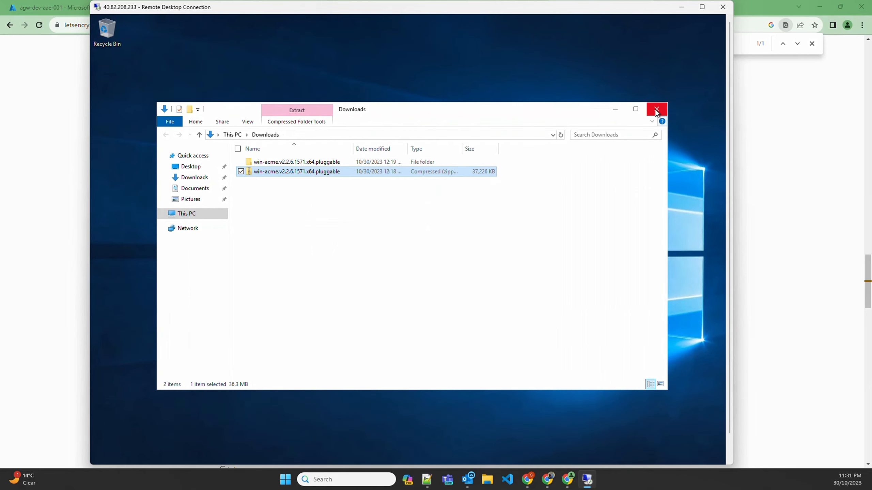
pyautogui.click(656, 109)
# Step: Open the Windows (C:) drive in File Explorer to locate the devsecopstech.online certificate file
pyautogui.click(190, 451)
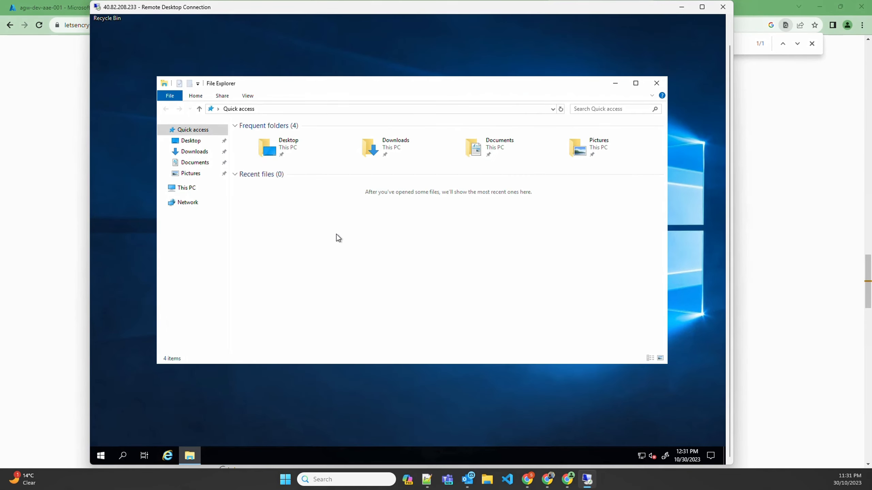
pyautogui.click(185, 188)
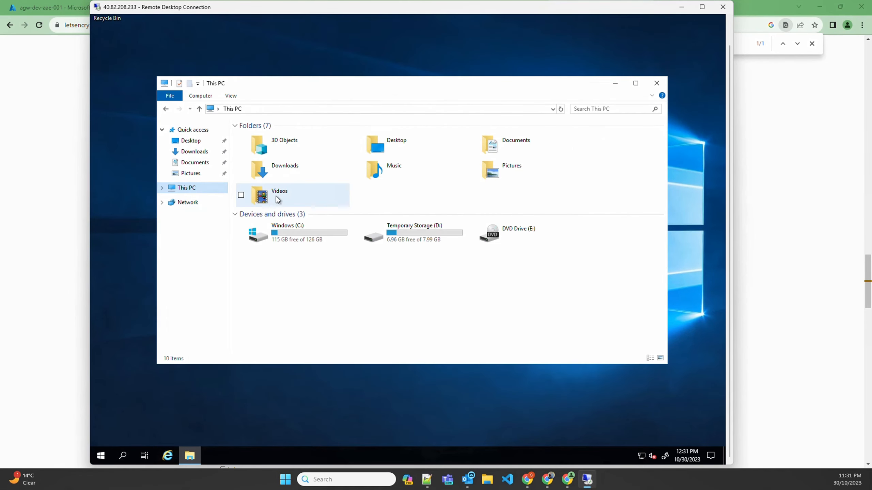
pyautogui.doubleClick(294, 231)
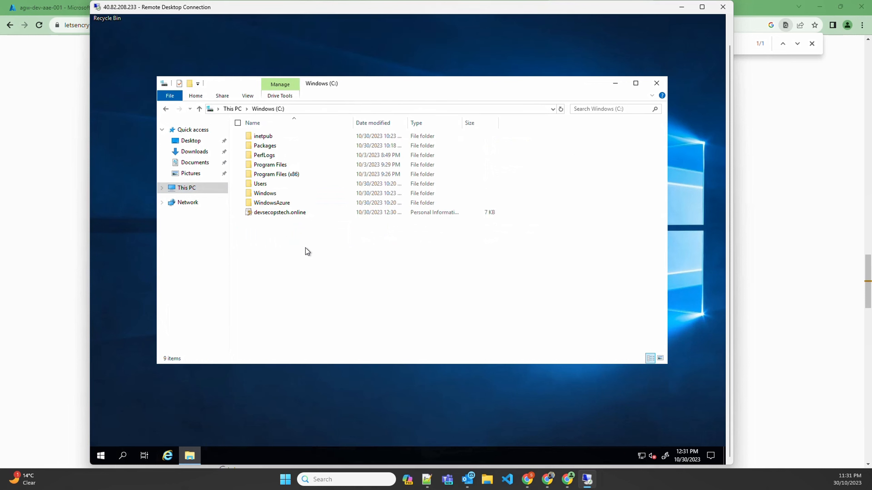
# Step: Select the devsecopstech.online certificate file on the server, and open the stfileshr01 storage account in the Azure portal
pyautogui.click(273, 214)
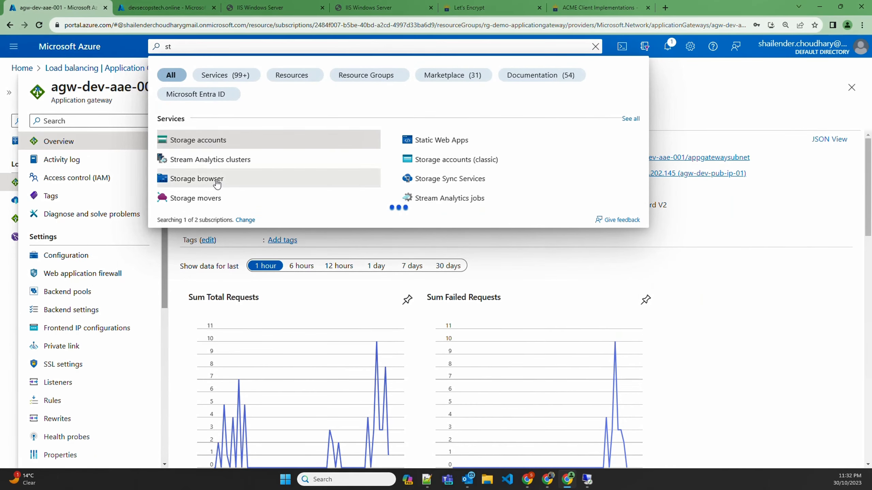
pyautogui.click(200, 140)
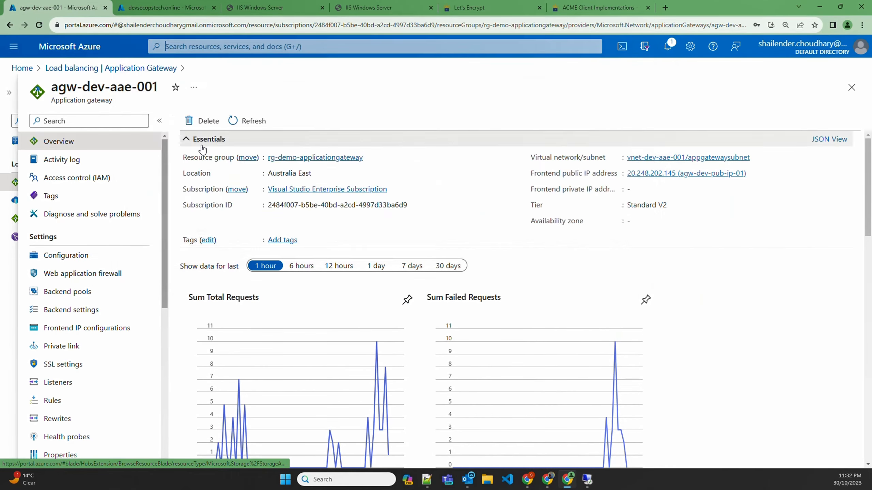
pyautogui.click(61, 212)
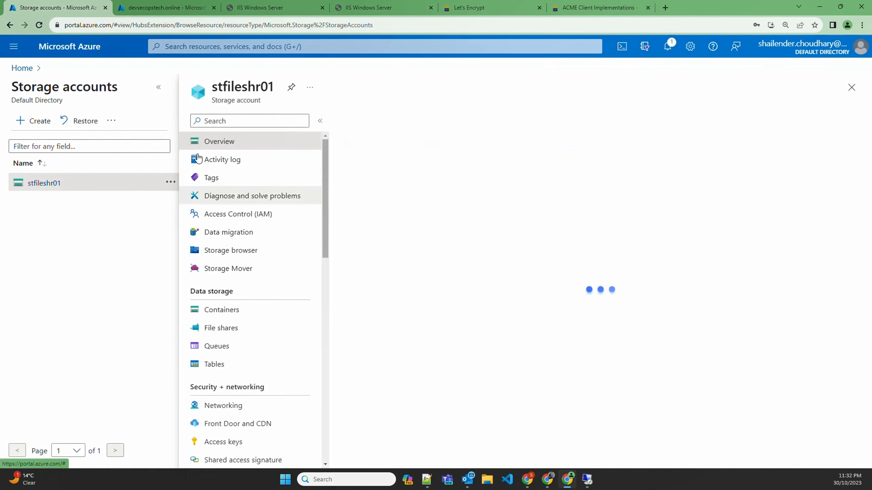
pyautogui.click(159, 87)
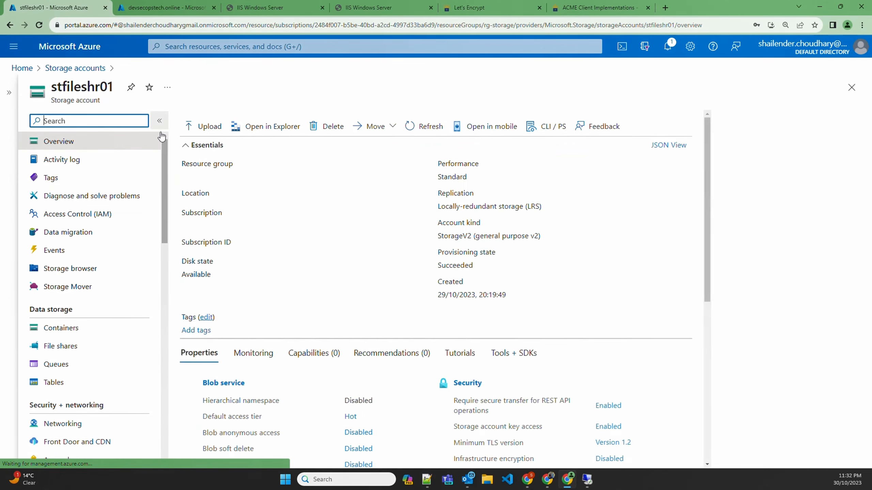
pyautogui.click(66, 330)
pyautogui.click(68, 346)
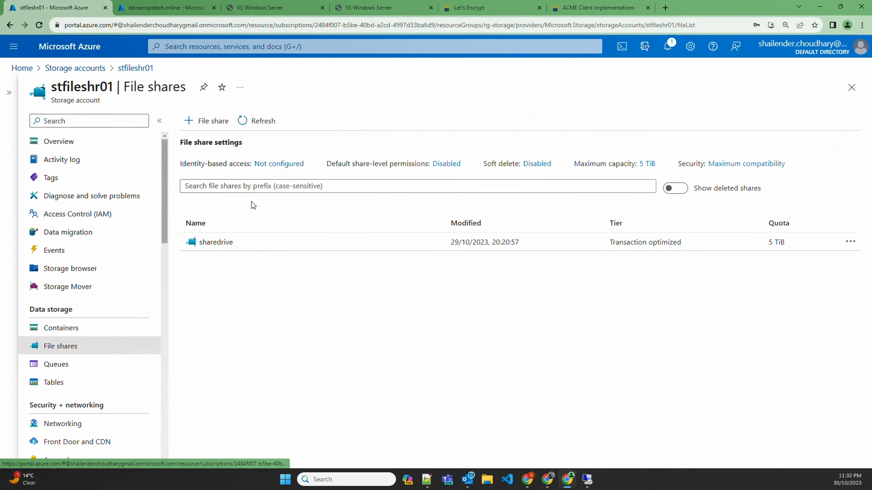
pyautogui.click(206, 242)
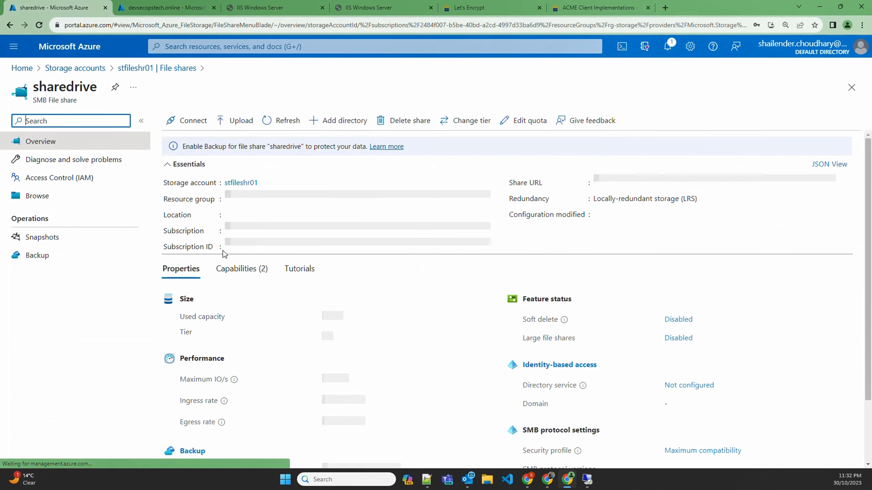
pyautogui.moveTo(617, 183); pyautogui.dragTo(755, 179)
pyautogui.hotkey('ctrl', 'c')
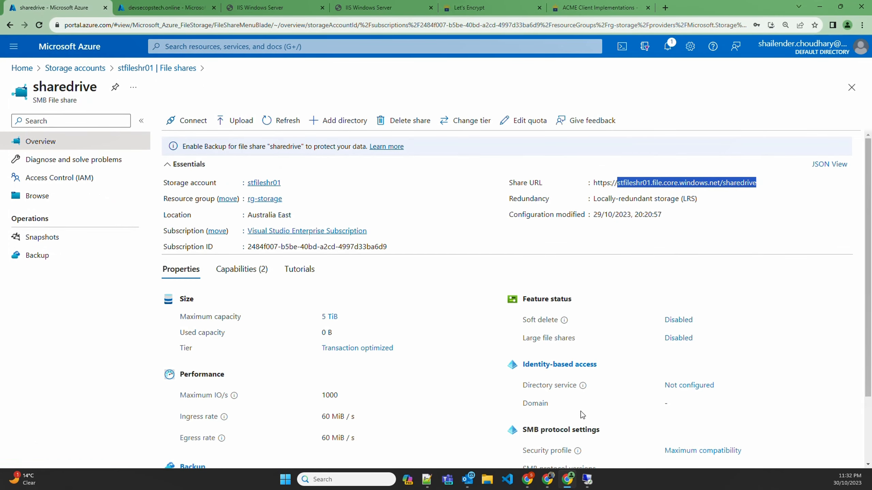
# Step: Connect to \\stfileshr01.file.core.windows.net\sharedrive through the Run dialog in the remote desktop session on the server
pyautogui.click(586, 480)
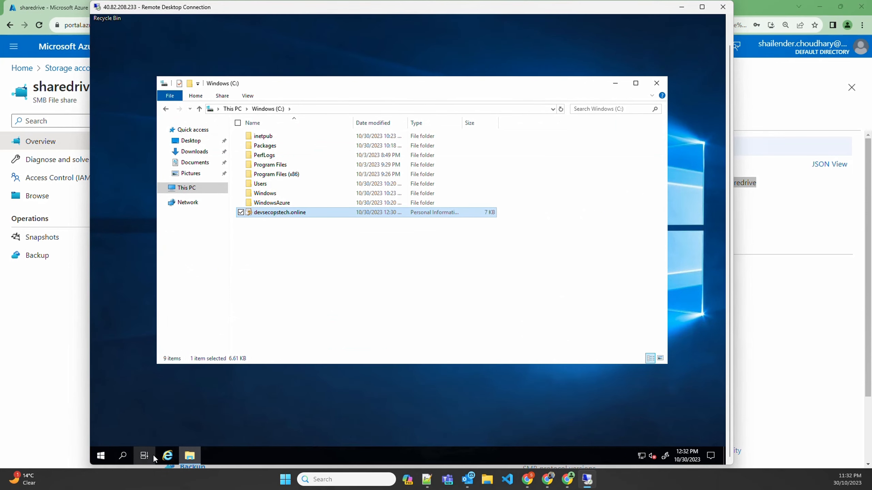
pyautogui.click(123, 456)
pyautogui.write('run')
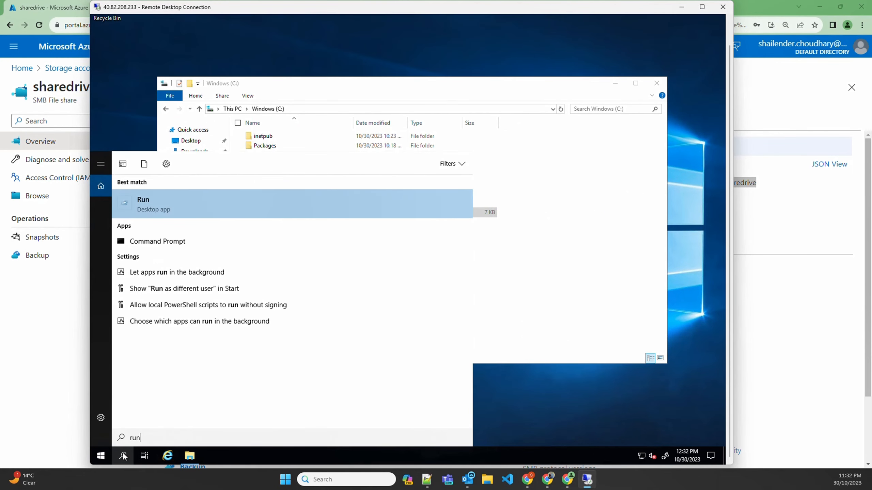
pyautogui.press('Return')
pyautogui.hotkey('ctrl', 'v')
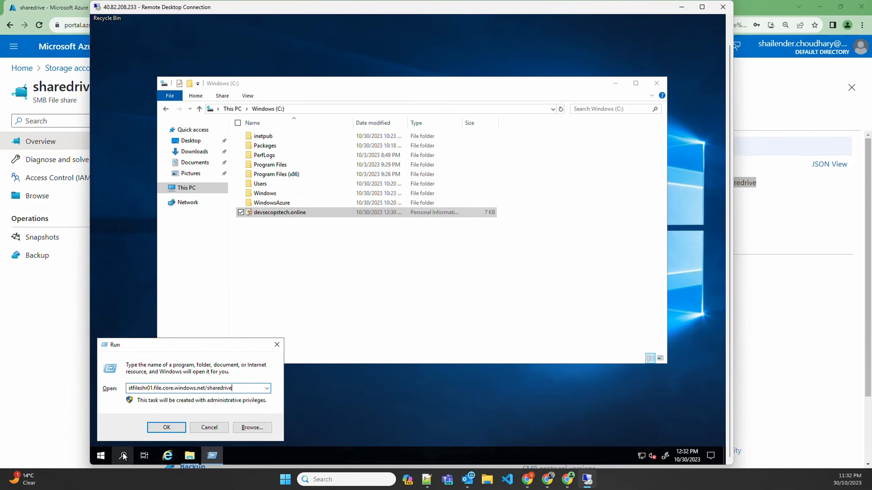
pyautogui.click(206, 387)
pyautogui.press('BackSpace')
pyautogui.write('\\\\')
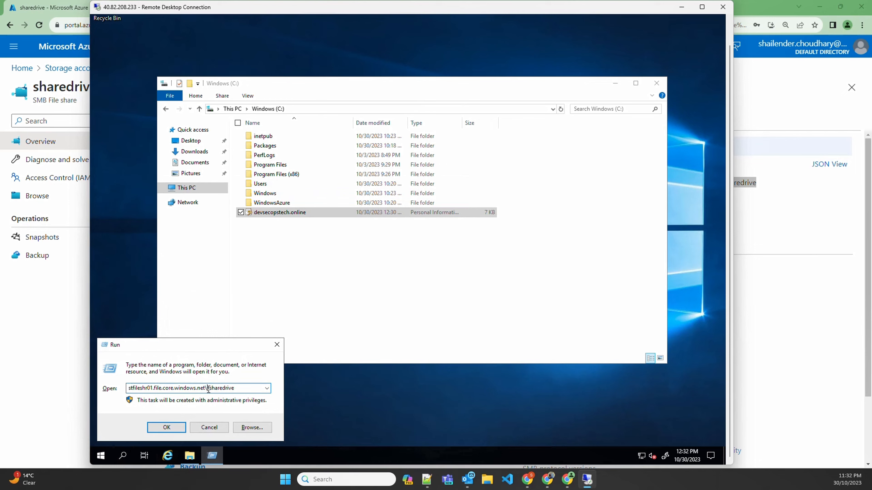
pyautogui.press('BackSpace')
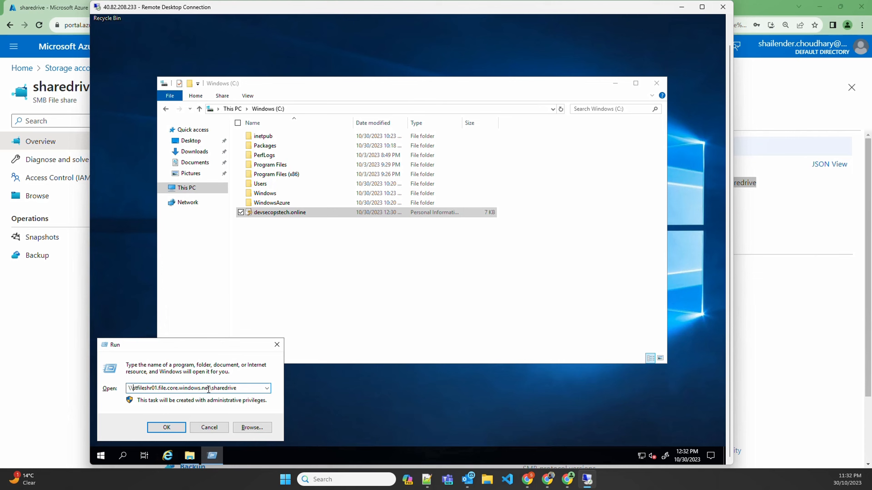
pyautogui.press('Return')
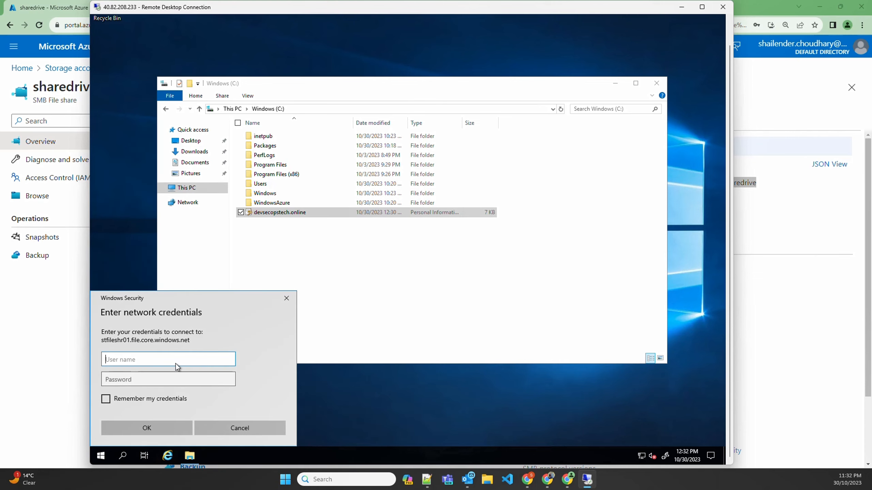
# Step: Copy the storage account name from the access keys of stfileshr01 and enter it as the user name in the server's network credentials prompt
pyautogui.click(55, 277)
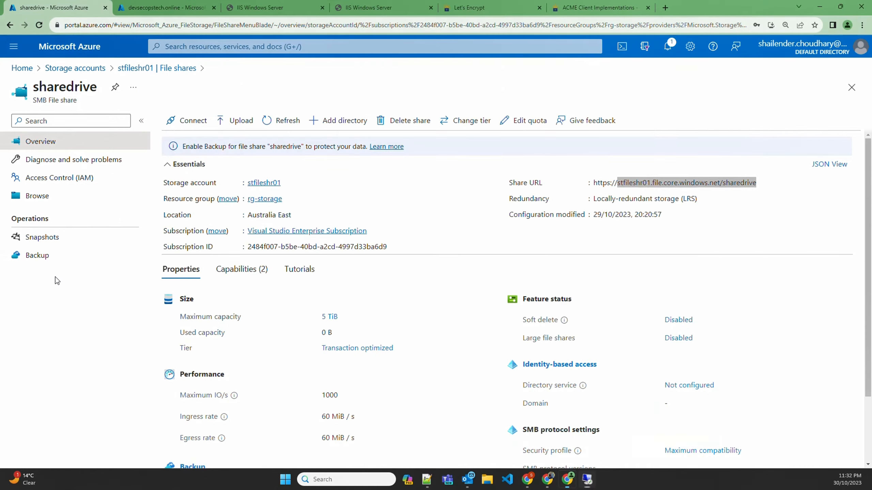
pyautogui.click(135, 68)
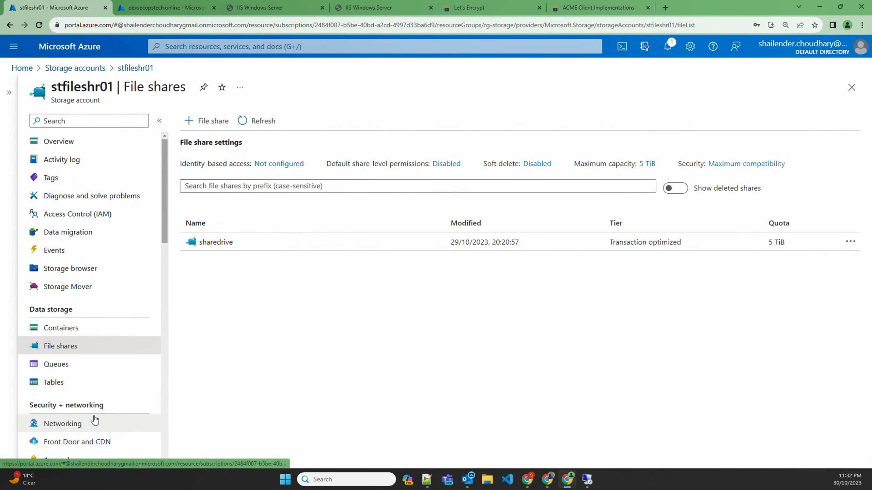
pyautogui.scroll(-4, 83, 419)
pyautogui.click(72, 328)
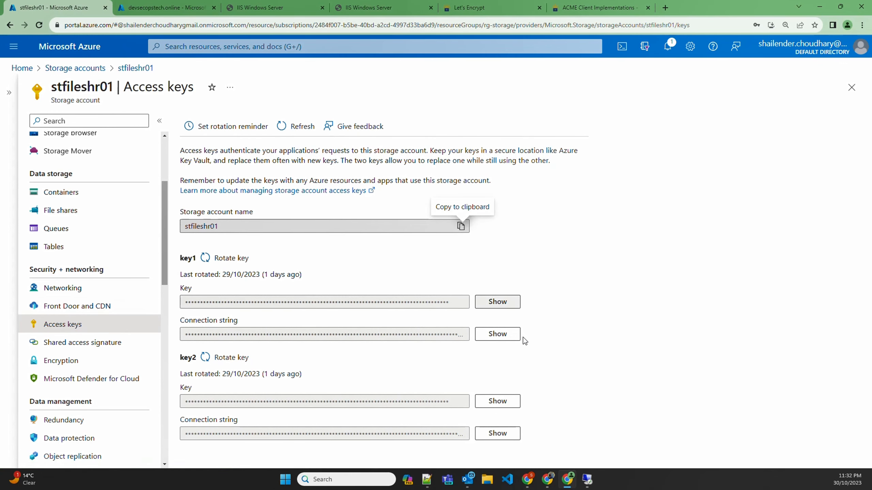
pyautogui.moveTo(588, 481)
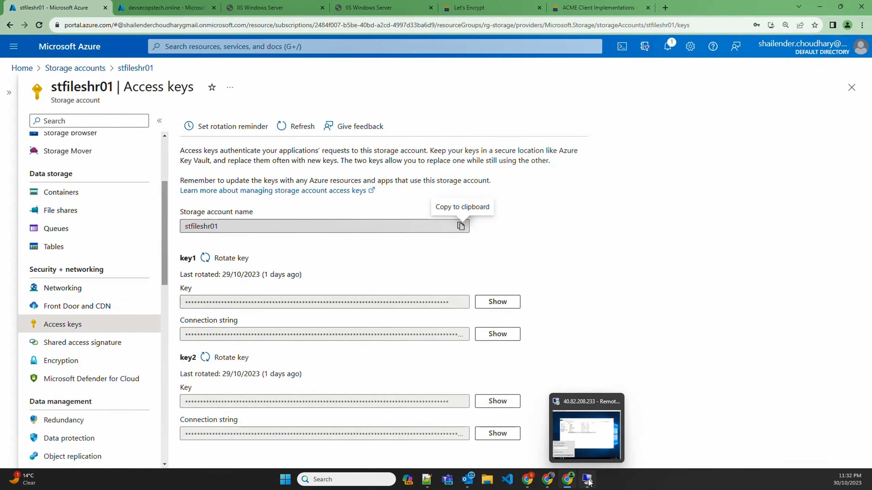
pyautogui.click(587, 482)
pyautogui.click(178, 358)
pyautogui.hotkey('ctrl', 'v')
# Step: Enter the storage account access key as the password in the network credentials prompt and submit it to open sharedrive
pyautogui.hotkey('alt', 'Tab')
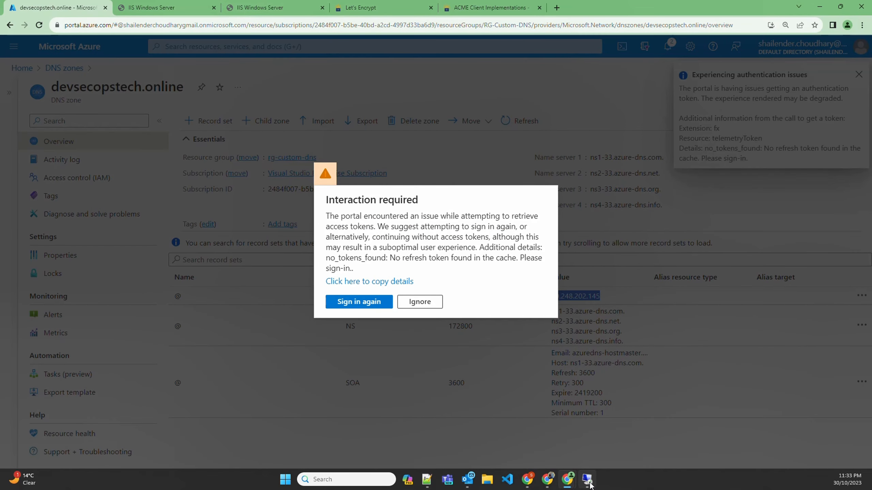
pyautogui.click(587, 481)
pyautogui.click(160, 377)
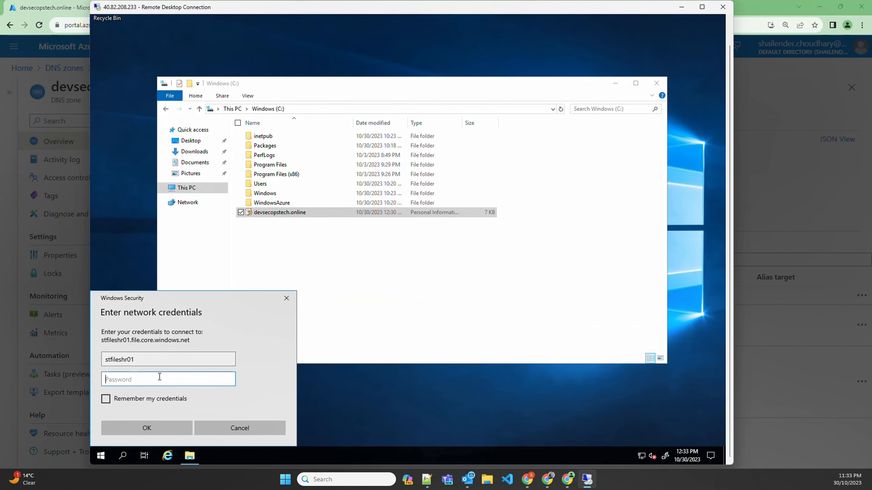
pyautogui.hotkey('ctrl', 'v')
pyautogui.click(143, 427)
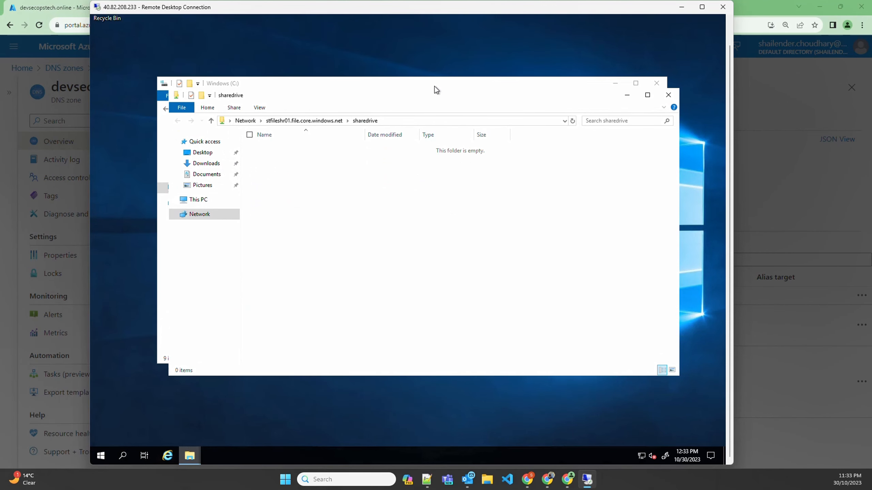
# Step: Copy the devsecopstech.online certificate file from the C: drive to sharedrive and close both folder windows
pyautogui.moveTo(434, 85); pyautogui.dragTo(460, 197)
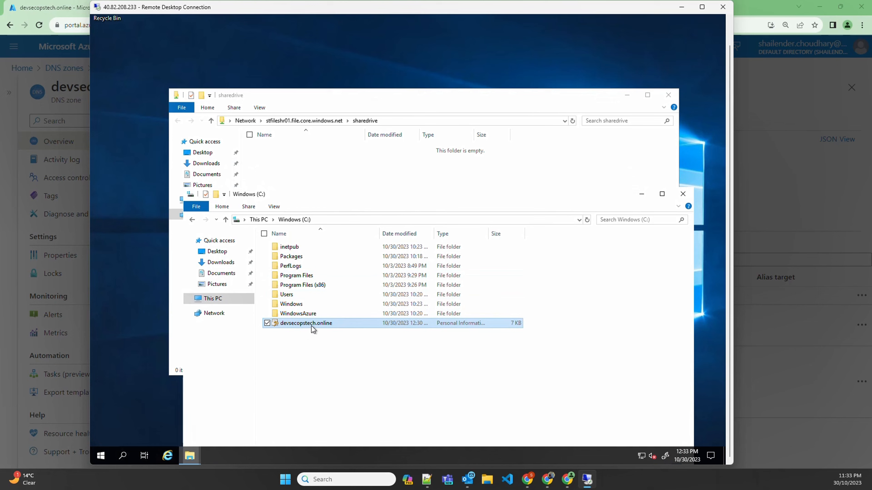
pyautogui.moveTo(311, 326); pyautogui.dragTo(331, 166)
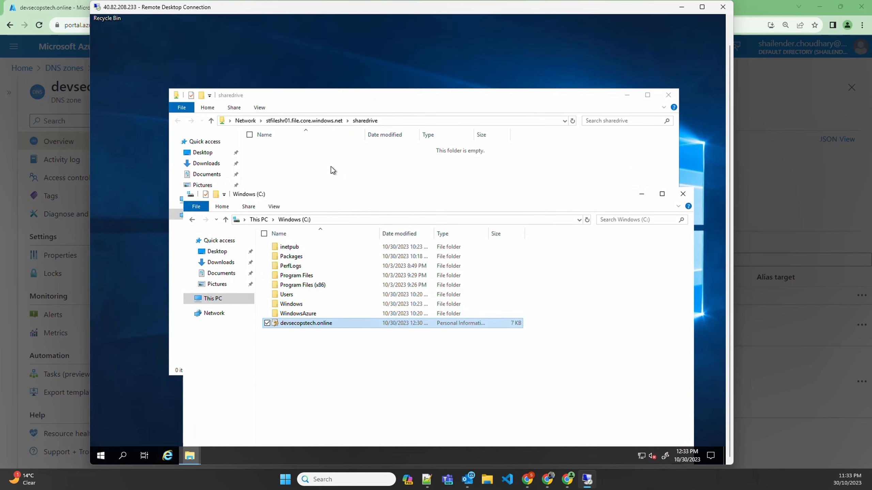
pyautogui.click(675, 96)
pyautogui.click(684, 194)
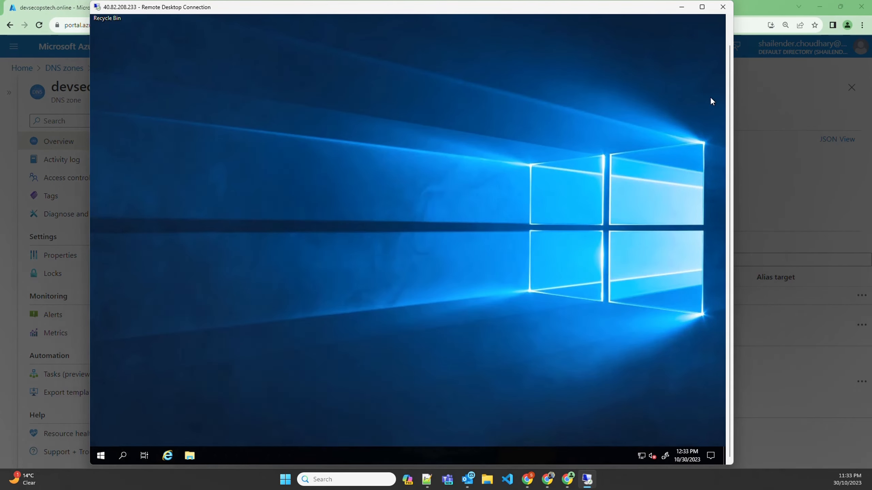
# Step: Close the remote desktop session and sign in again to the Azure portal
pyautogui.click(729, 8)
pyautogui.click(441, 249)
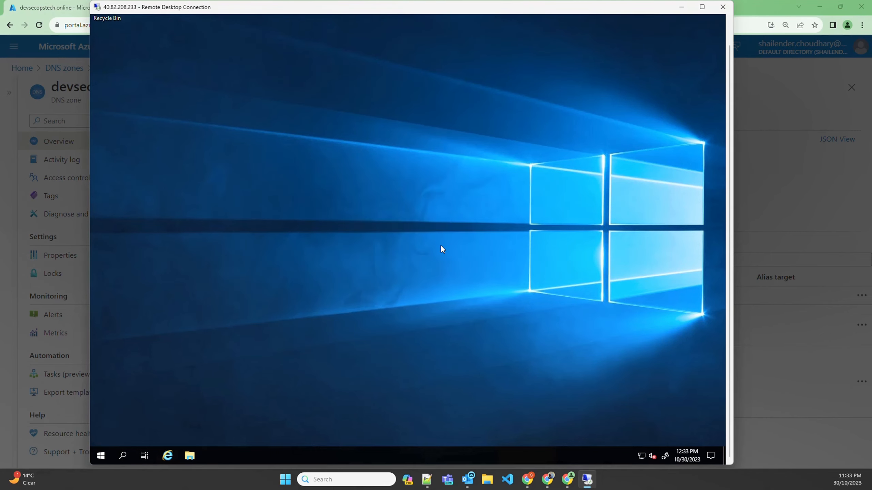
pyautogui.click(356, 300)
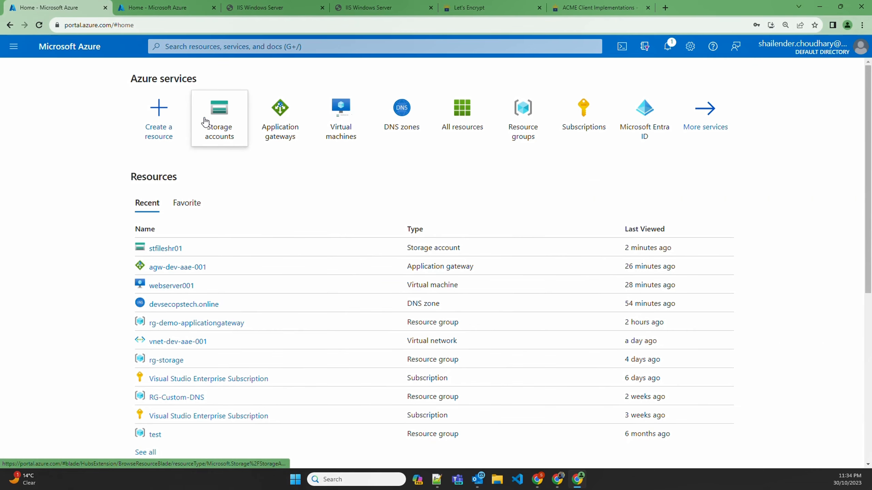
# Step: Browse the files of the sharedrive file share in the stfileshr01 storage account
pyautogui.click(205, 122)
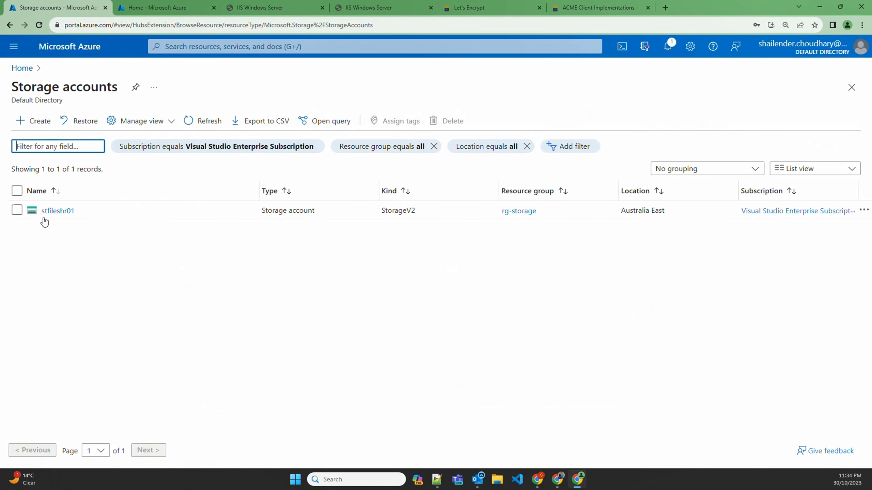
pyautogui.click(46, 210)
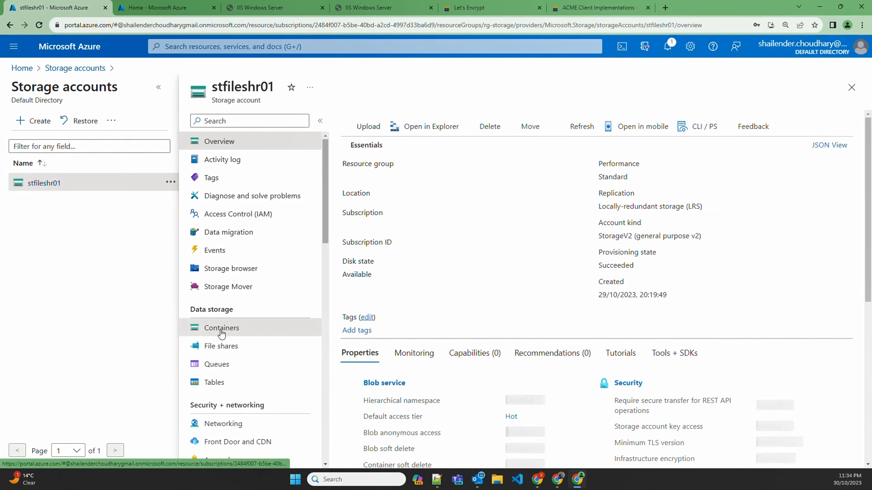
pyautogui.click(221, 348)
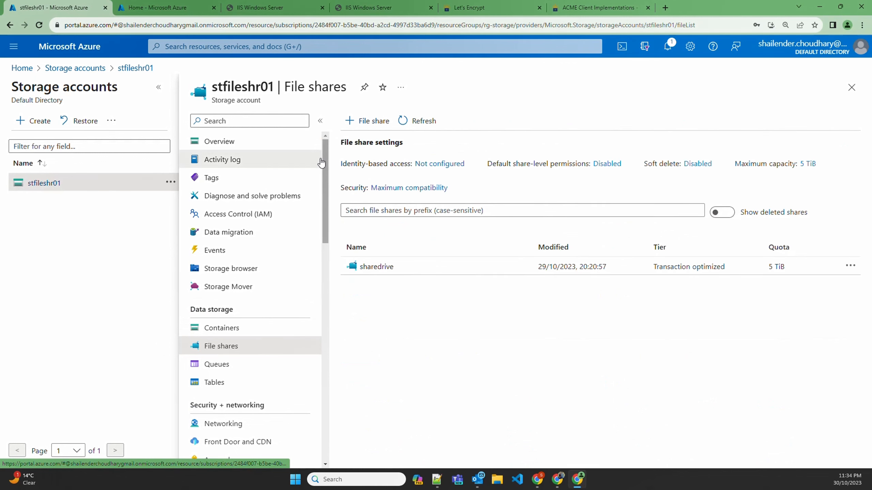
pyautogui.click(320, 120)
pyautogui.click(242, 242)
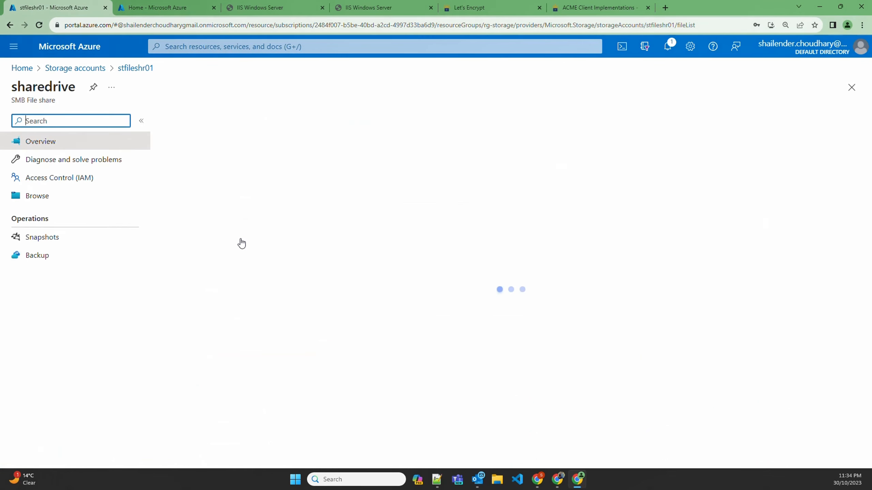
pyautogui.click(27, 202)
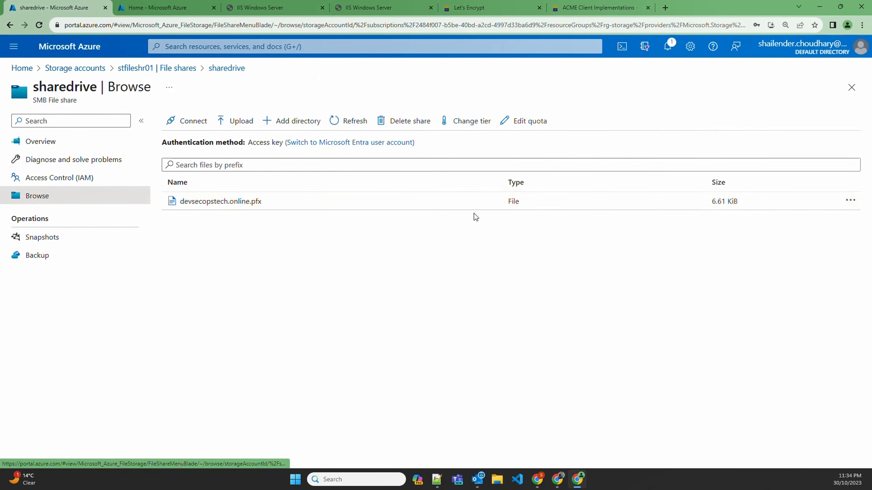
# Step: Download devsecopstech.online.pfx from the file share and show it in the local Downloads folder
pyautogui.click(850, 201)
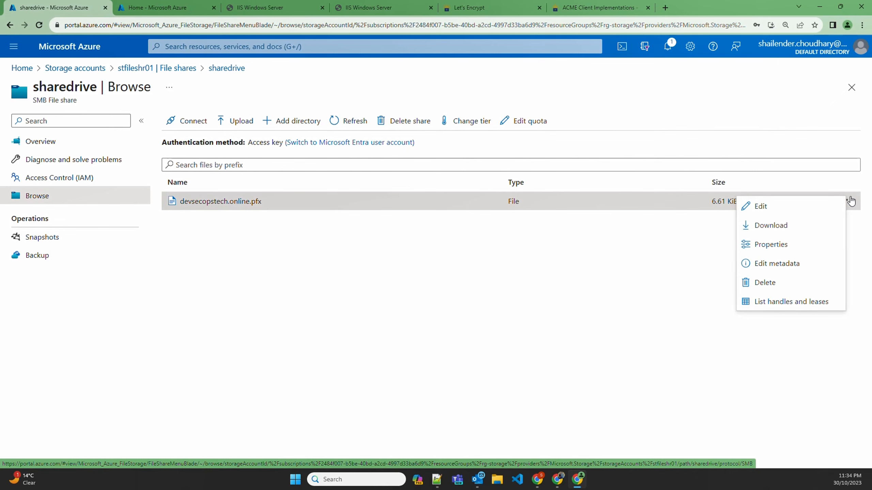
pyautogui.click(779, 227)
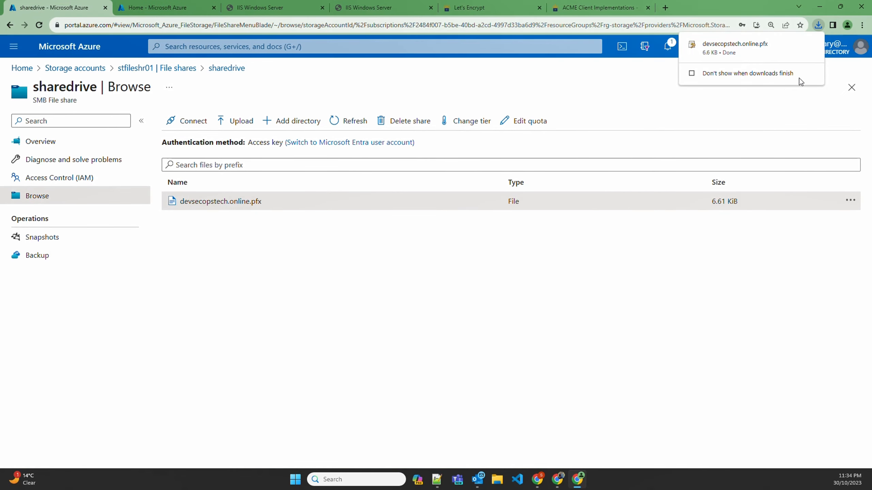
pyautogui.click(798, 47)
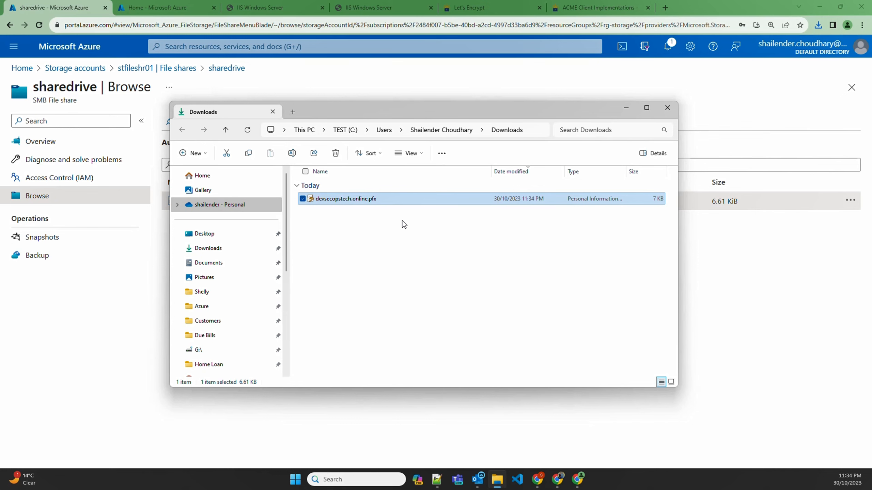
# Step: Find the application gateways service in the Azure portal and open the agw-dev-aae-001 gateway
pyautogui.click(208, 47)
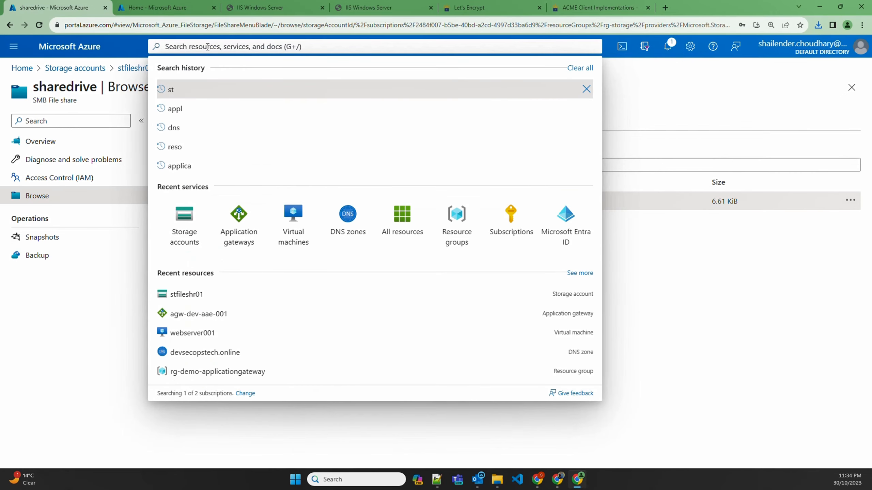
pyautogui.write('app')
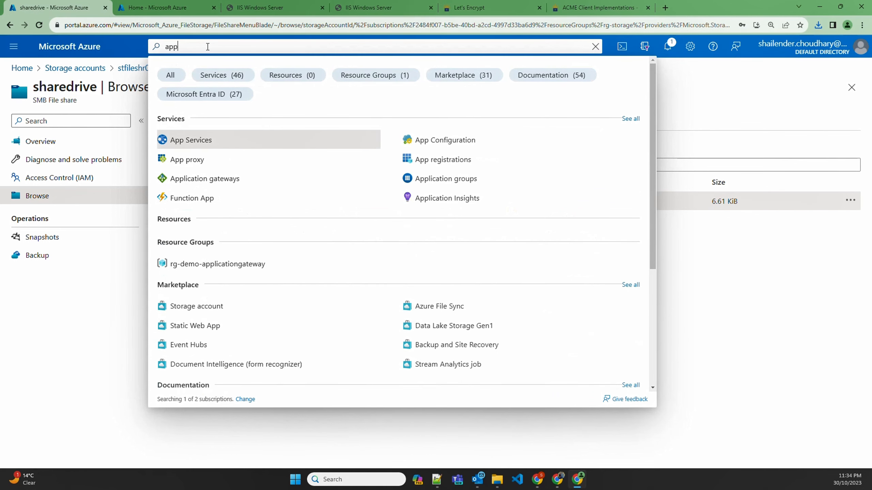
pyautogui.press('Down')
pyautogui.press('Down')
pyautogui.press('Down')
pyautogui.press('Down')
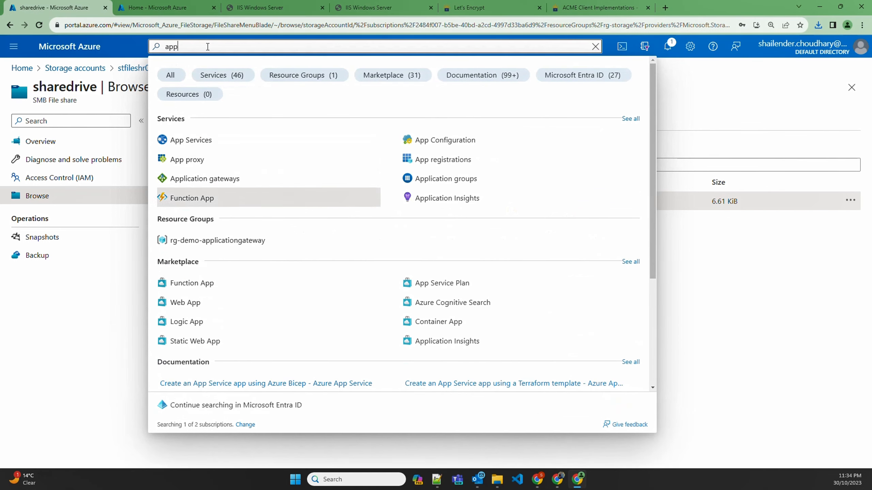
pyautogui.press('Up')
pyautogui.press('Up')
pyautogui.press('Return')
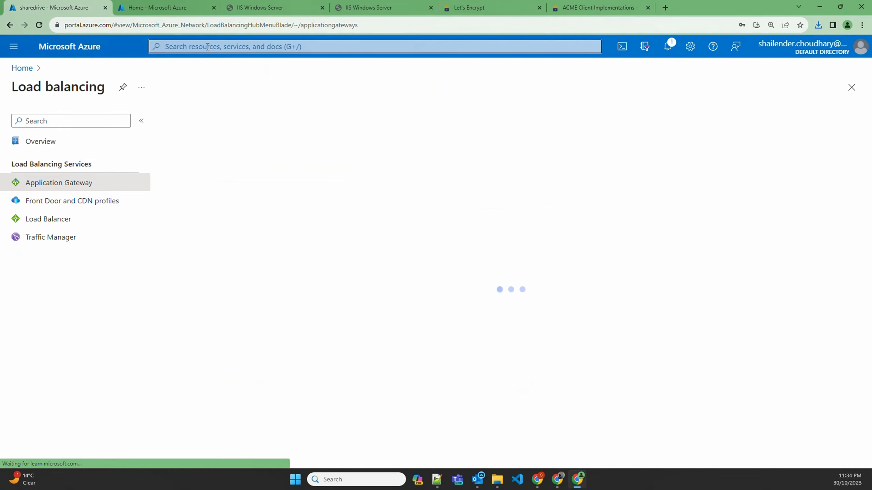
pyautogui.click(217, 210)
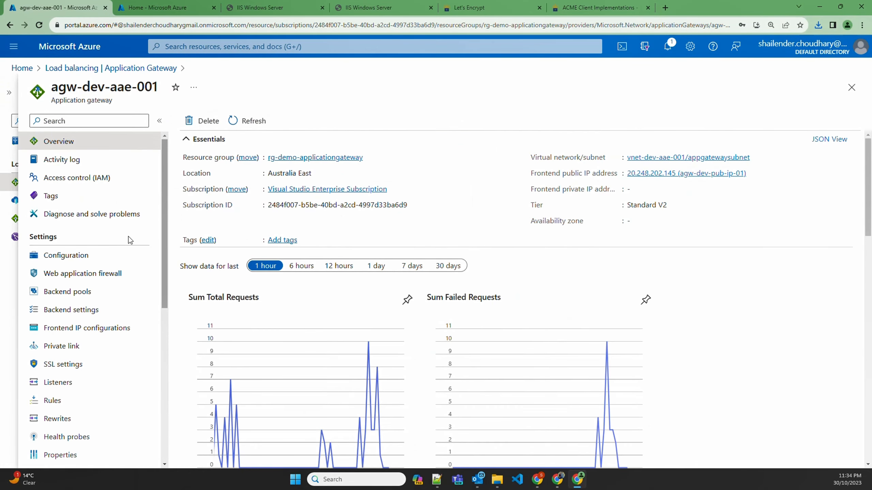
# Step: Review the backend pools and backend settings of the agw-dev-aae-001 gateway
pyautogui.click(76, 293)
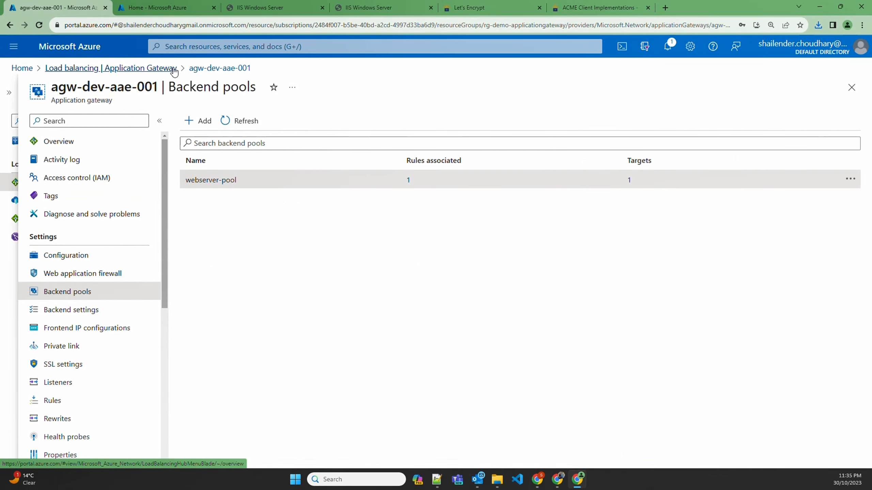
pyautogui.click(75, 315)
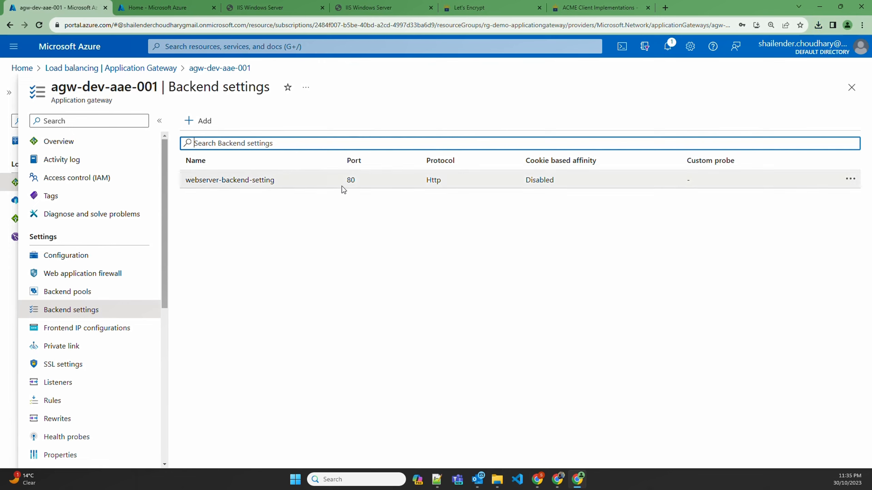
pyautogui.scroll(-2, 90, 341)
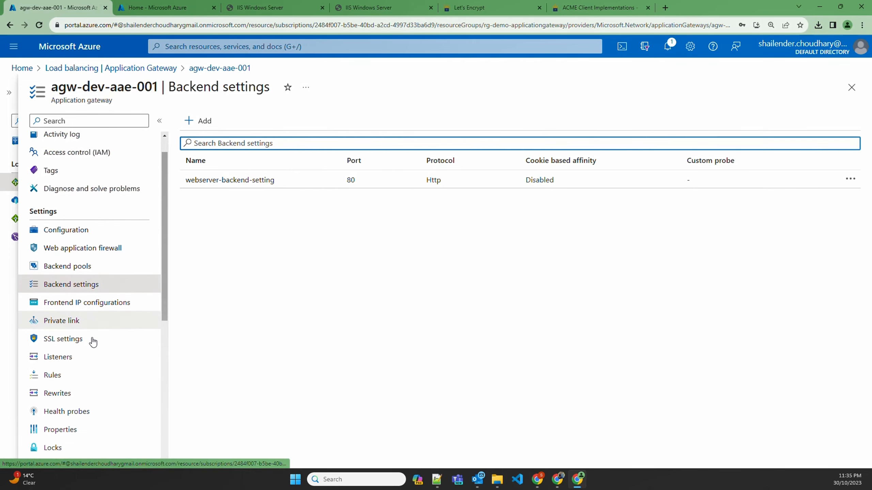
# Step: Start a new gateway listener named webserver-listner-443 using the HTTPS protocol on port 443
pyautogui.click(60, 341)
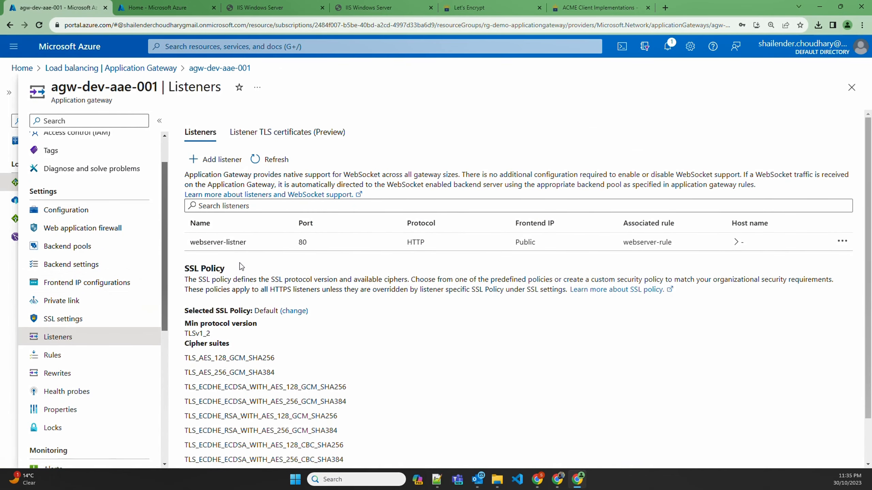
pyautogui.click(220, 160)
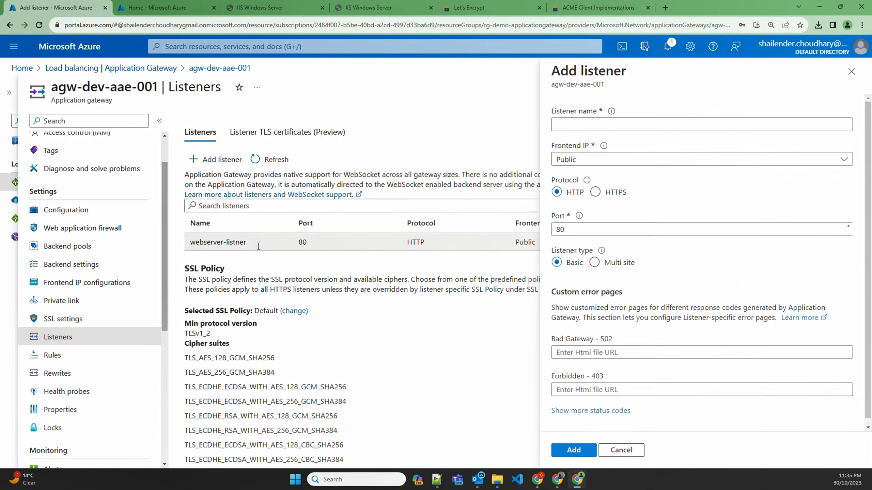
pyautogui.click(617, 125)
pyautogui.write('webserver-listner-443')
pyautogui.click(595, 192)
pyautogui.moveTo(569, 229); pyautogui.dragTo(553, 231)
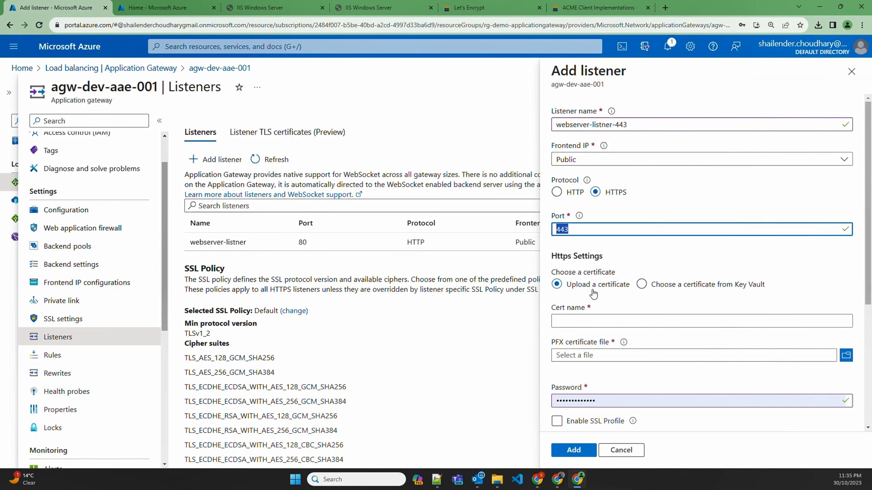
# Step: Name the listener's certificate desecopstech and upload devsecopstech.online.pfx from Downloads as its PFX file
pyautogui.click(629, 318)
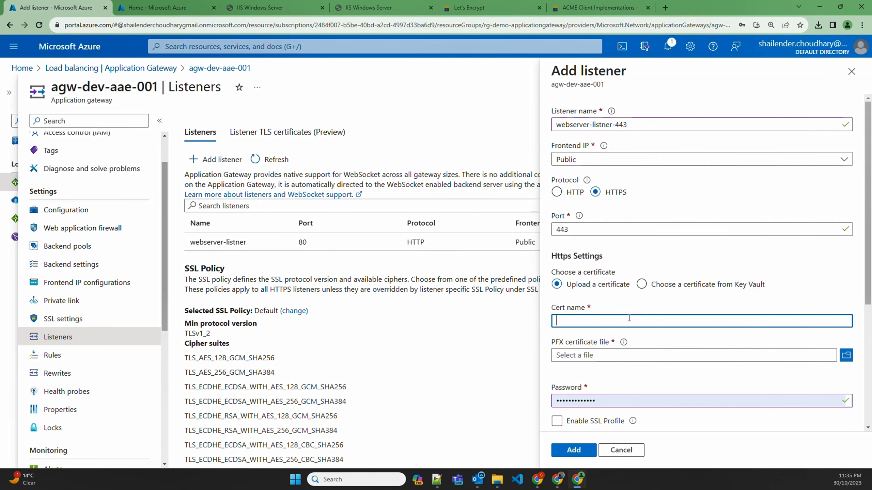
pyautogui.write('desecopstech')
pyautogui.click(846, 356)
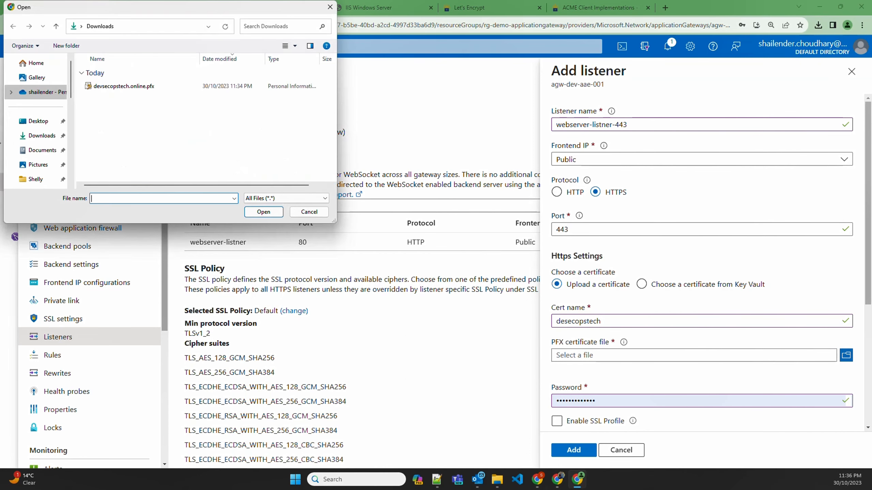
pyautogui.click(116, 87)
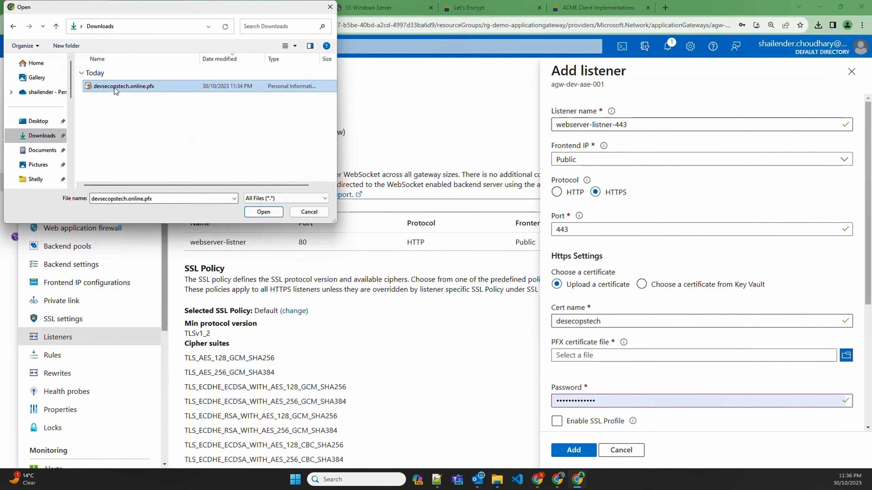
pyautogui.click(263, 212)
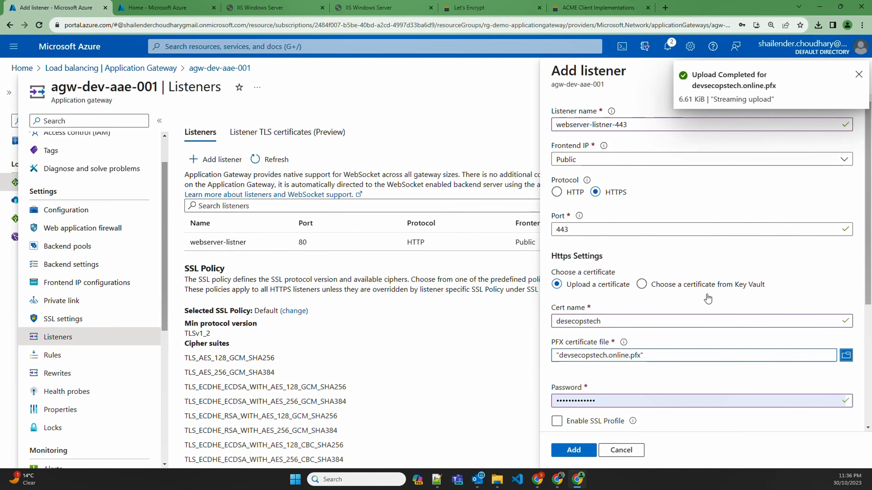
# Step: Enter the PFX certificate password and add the HTTPS listener to the gateway
pyautogui.doubleClick(601, 399)
pyautogui.write('••••••••')
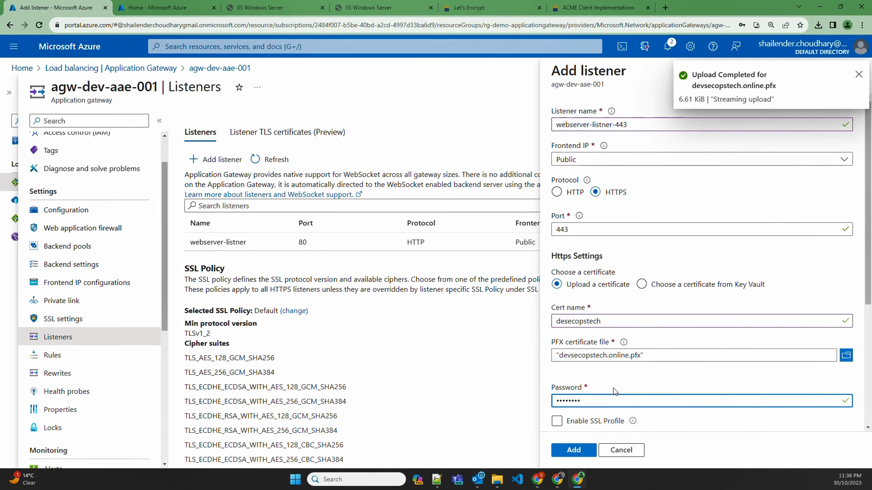
pyautogui.scroll(-4, 601, 395)
pyautogui.scroll(-2, 579, 348)
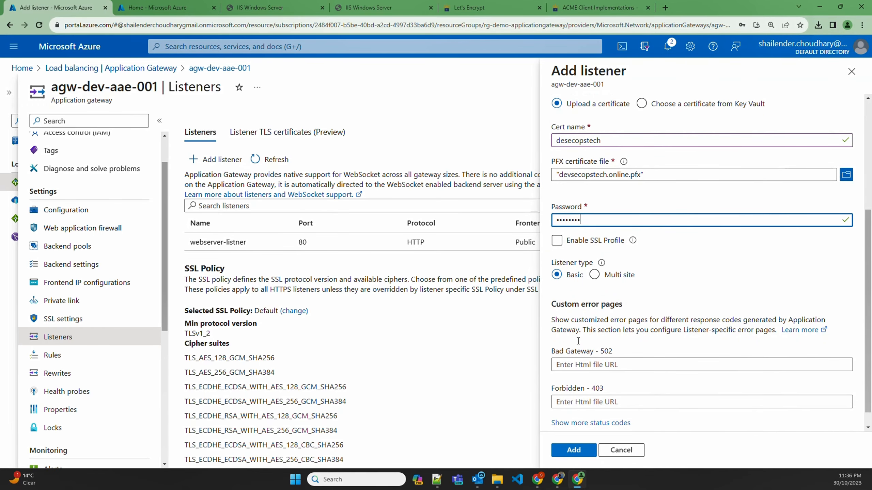
pyautogui.click(573, 450)
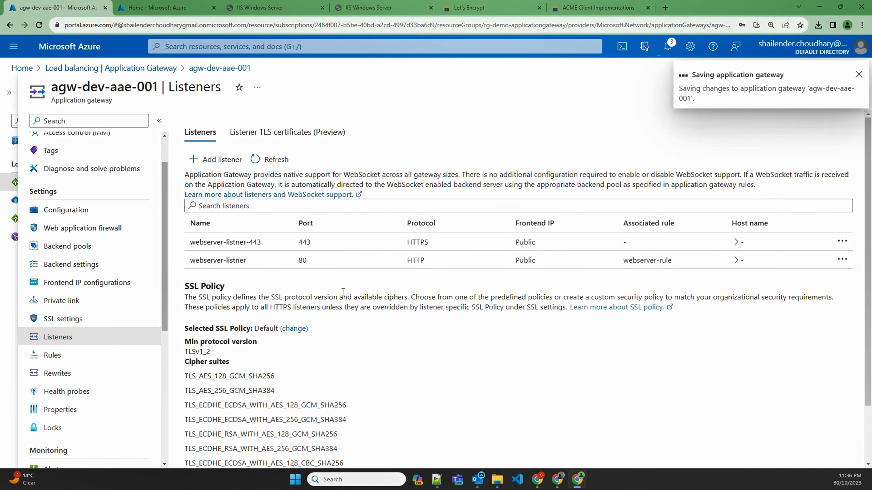
# Step: Start a routing rule named webserver-rule-443 with priority 8 for the webserver-listner-443 listener
pyautogui.click(62, 355)
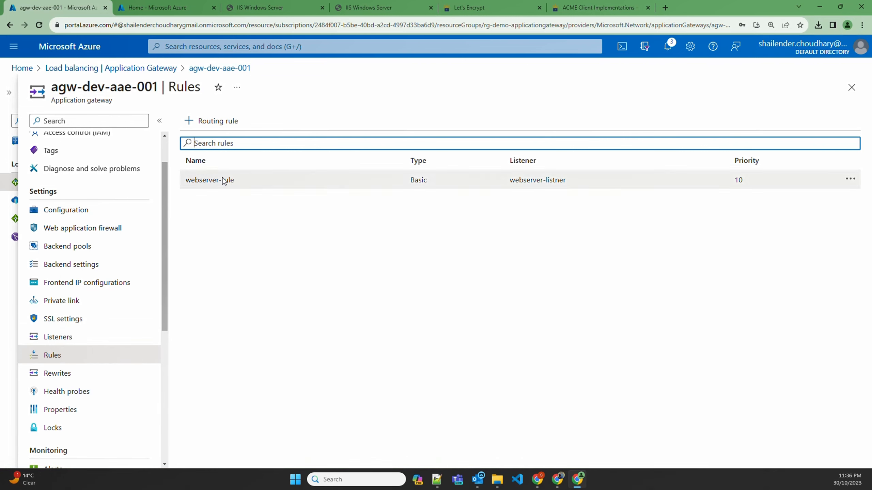
pyautogui.click(212, 121)
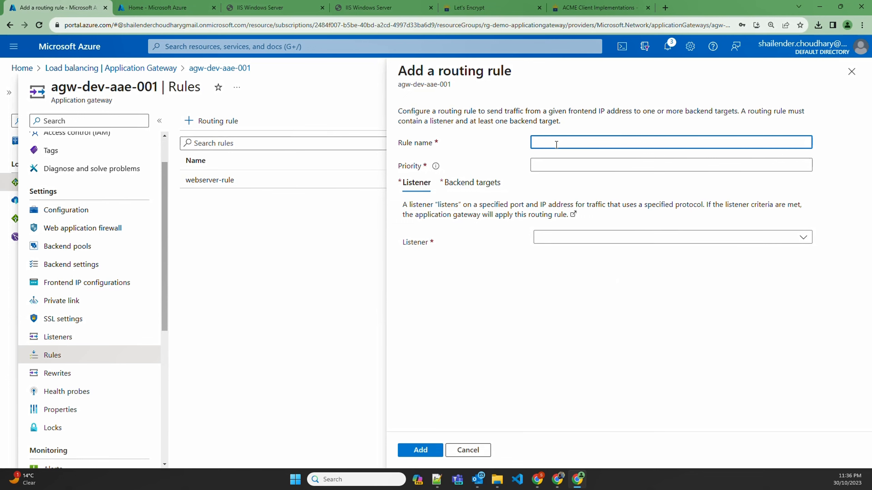
pyautogui.moveTo(249, 189); pyautogui.dragTo(187, 183)
pyautogui.hotkey('ctrl', 'c')
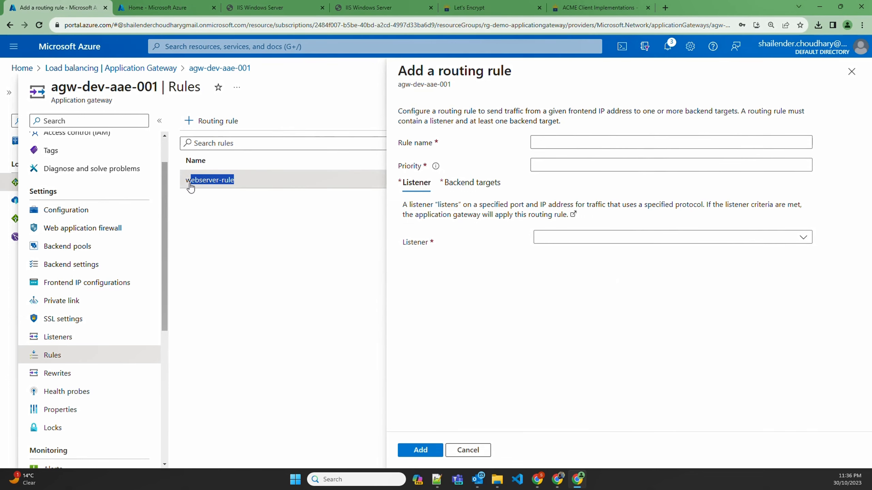
pyautogui.click(615, 142)
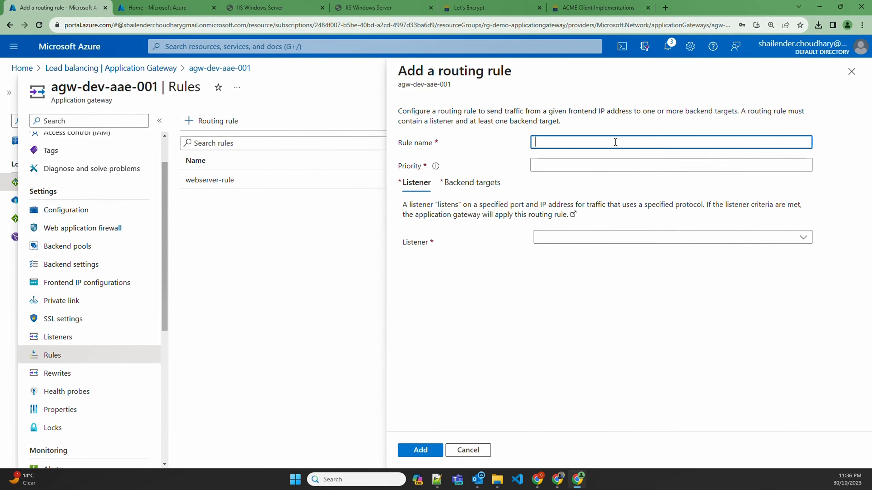
pyautogui.hotkey('ctrl', 'v')
pyautogui.write('-443')
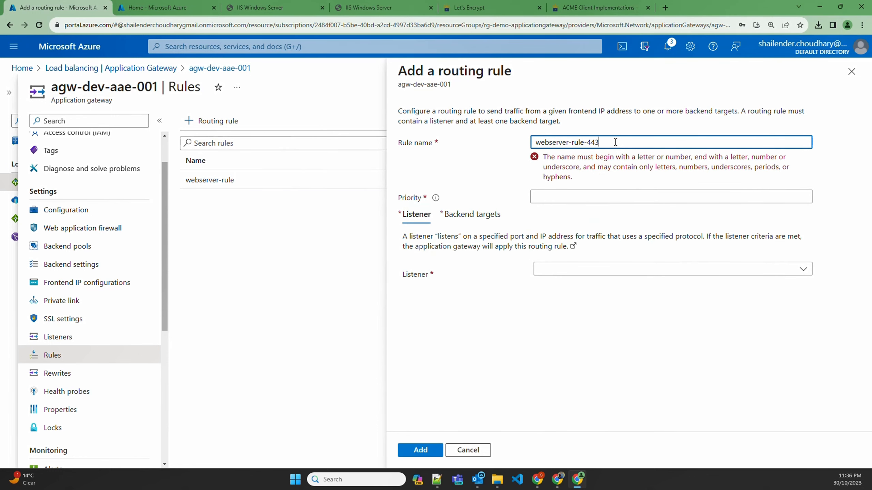
pyautogui.click(591, 162)
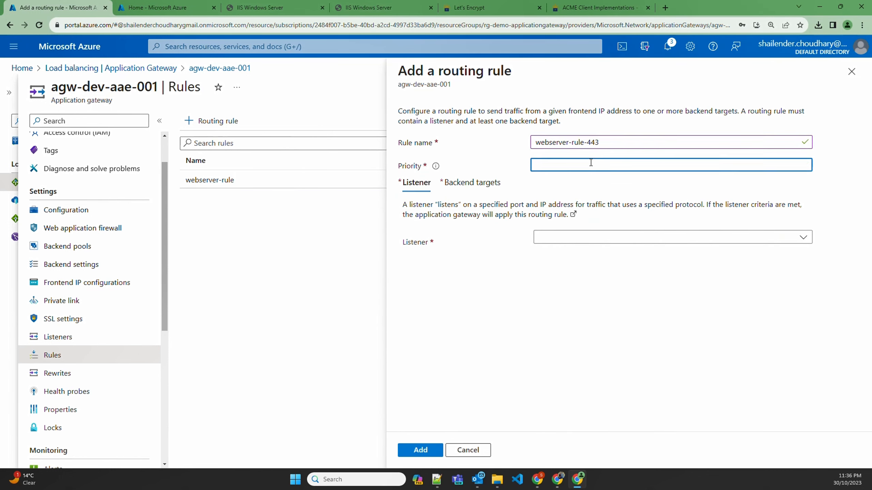
pyautogui.write('8')
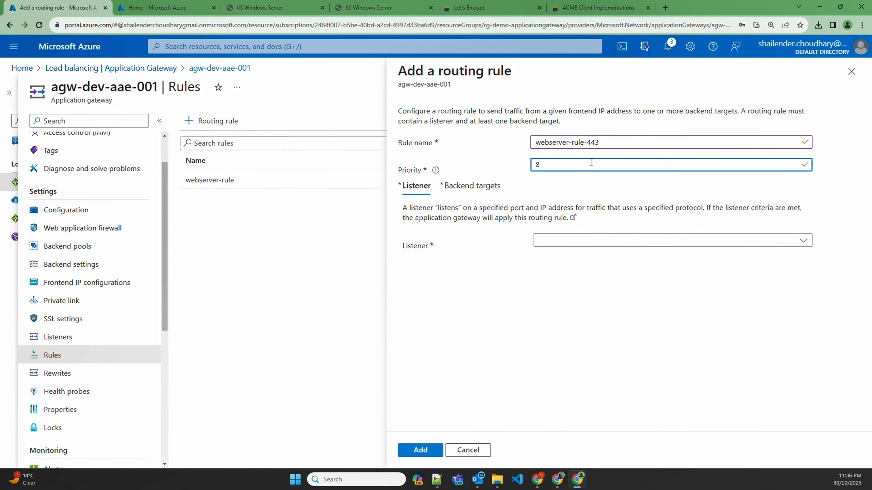
# Step: Set the rule's backend target to webserver-pool with webserver-backend-setting, add the rule, and check it in the gateway's rules list
pyautogui.click(472, 185)
pyautogui.click(583, 255)
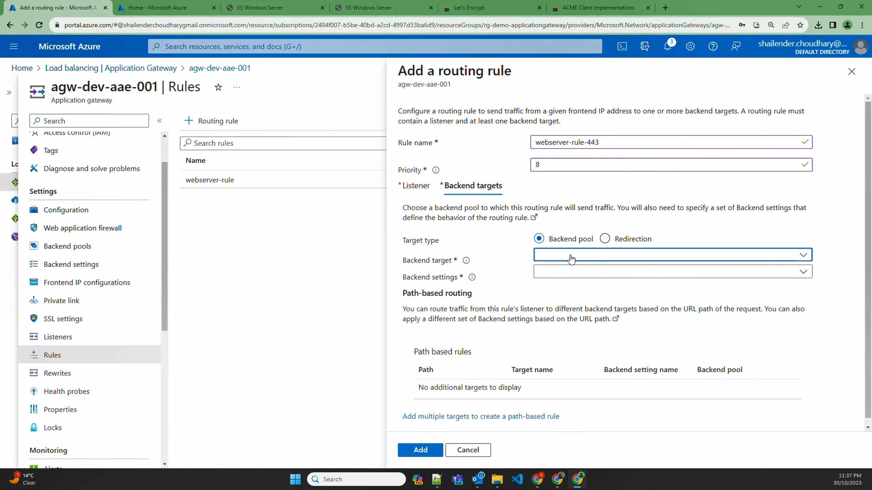
pyautogui.click(575, 271)
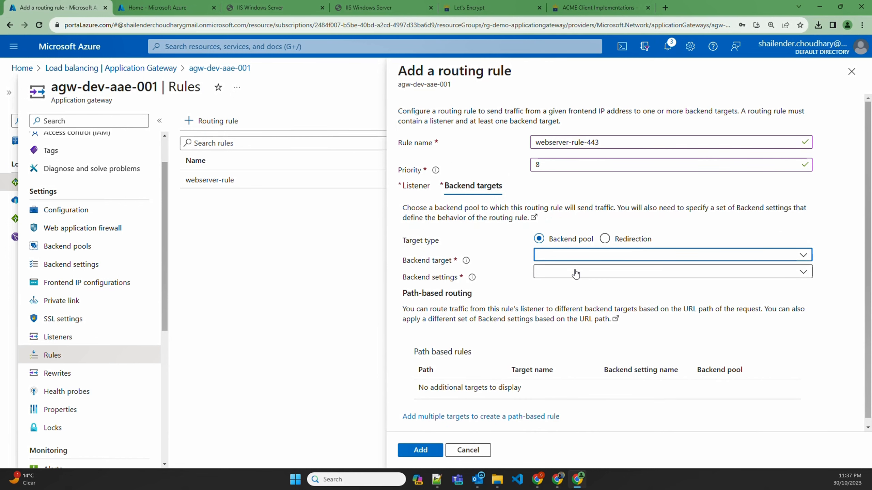
pyautogui.click(576, 272)
pyautogui.click(571, 288)
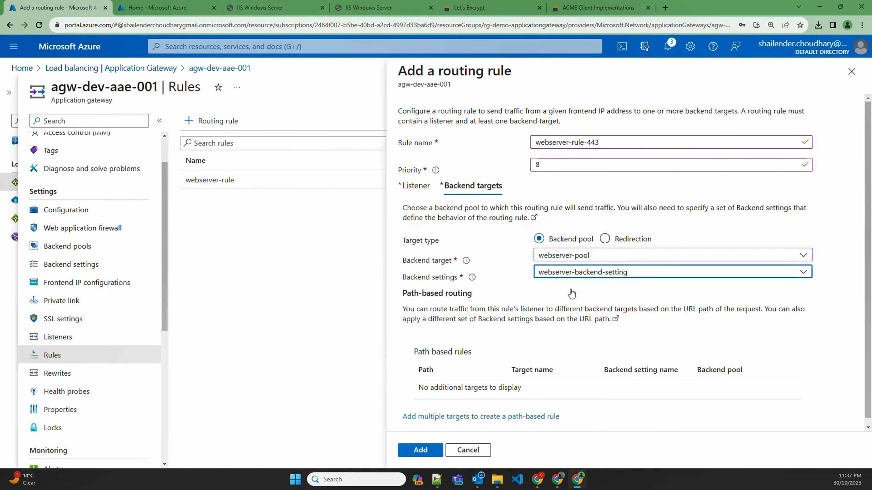
pyautogui.click(420, 450)
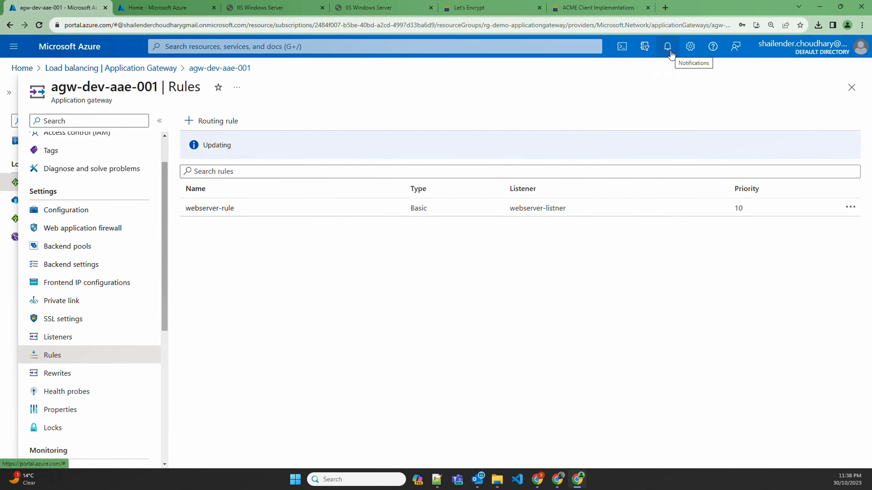
pyautogui.click(670, 52)
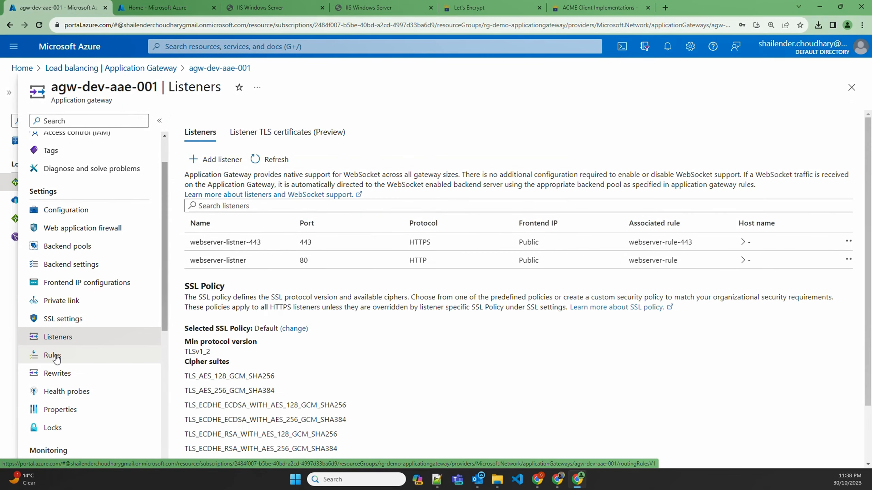
pyautogui.click(68, 355)
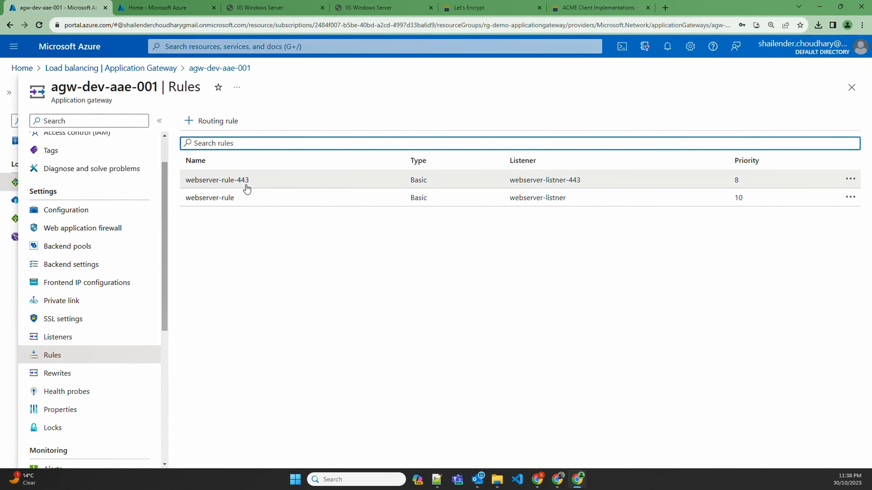
# Step: Load the devsecopstech.online site over HTTPS in the browser tab showing the IIS page
pyautogui.click(281, 4)
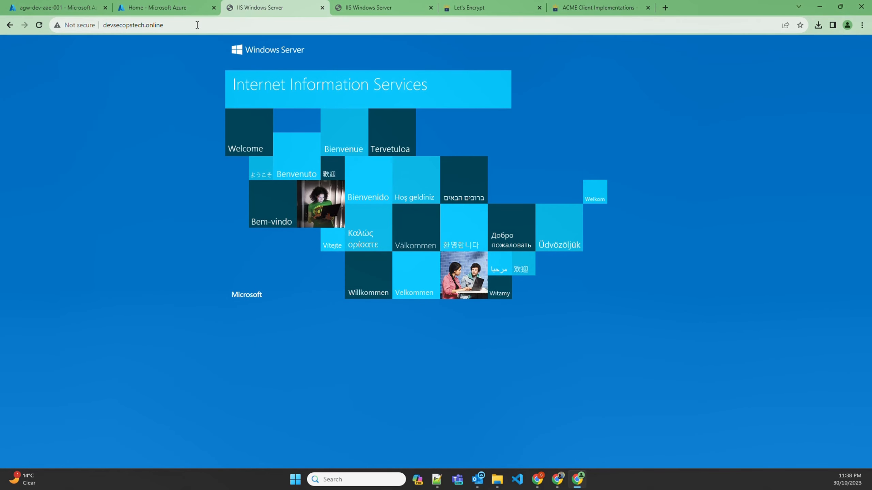
pyautogui.click(198, 25)
pyautogui.click(69, 25)
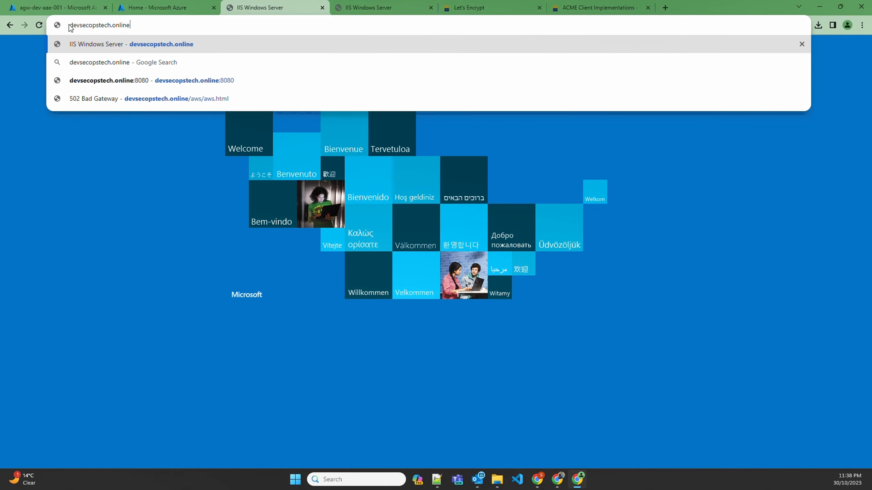
pyautogui.write('https:')
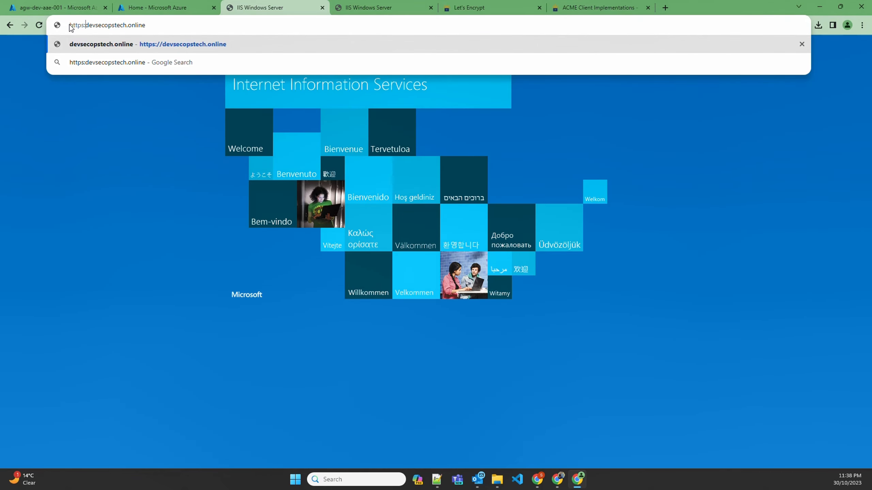
pyautogui.press('Return')
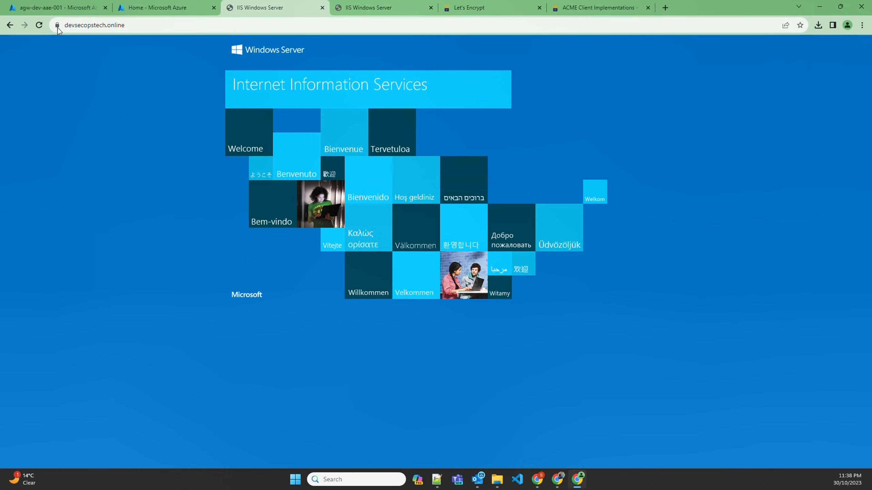
# Step: Inspect the connection security details of devsecopstech.online in the tab loaded over HTTPS, and close them
pyautogui.click(57, 25)
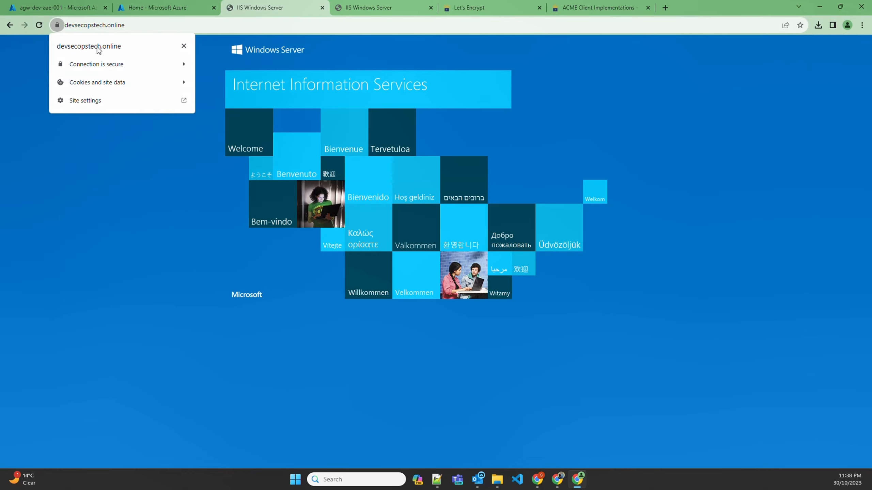
pyautogui.click(103, 64)
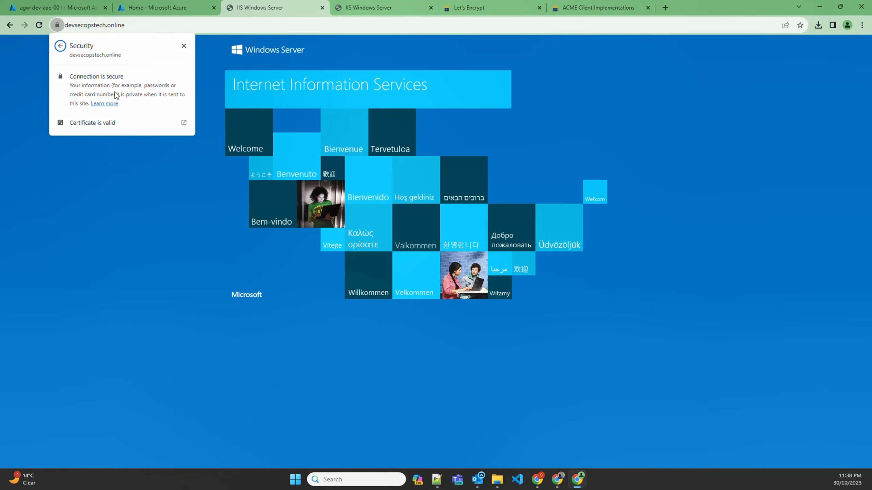
pyautogui.click(184, 46)
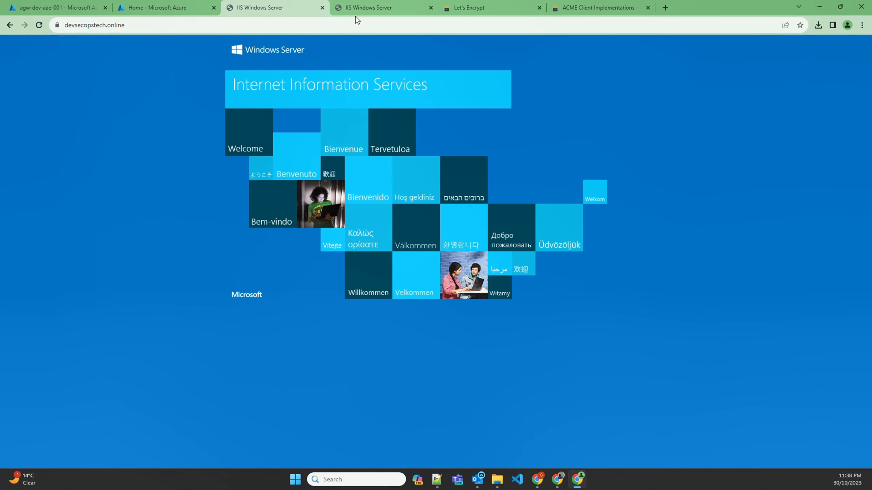
pyautogui.click(367, 7)
pyautogui.click(99, 25)
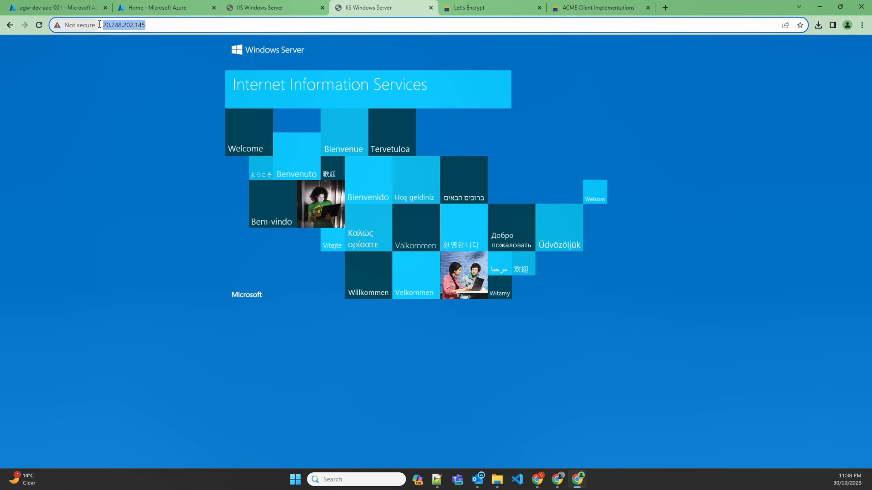
pyautogui.write('http')
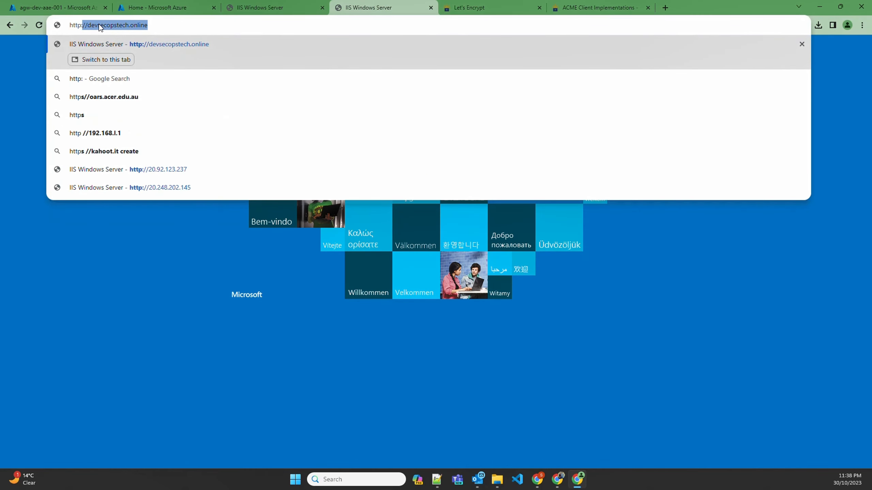
pyautogui.write(':')
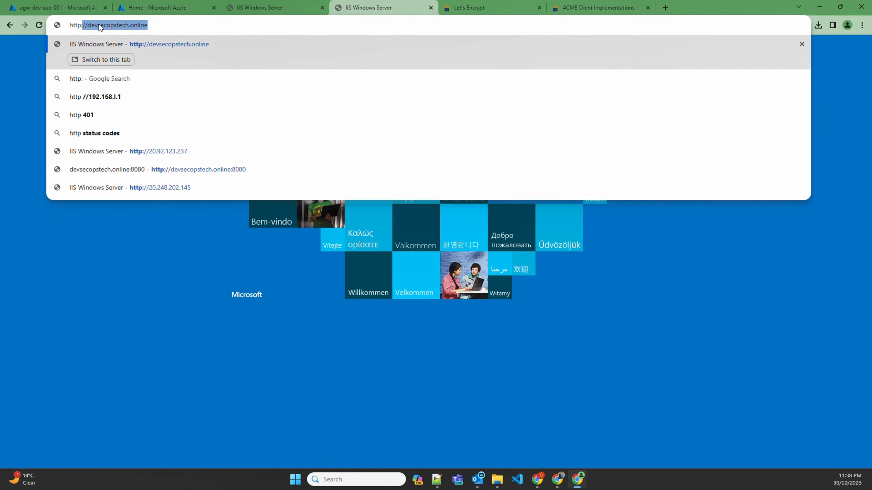
pyautogui.press('Return')
pyautogui.click(78, 26)
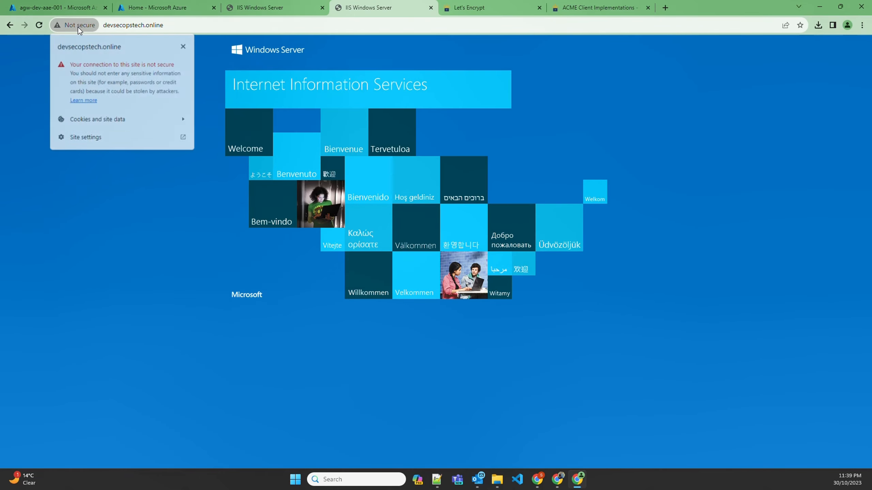
pyautogui.click(78, 26)
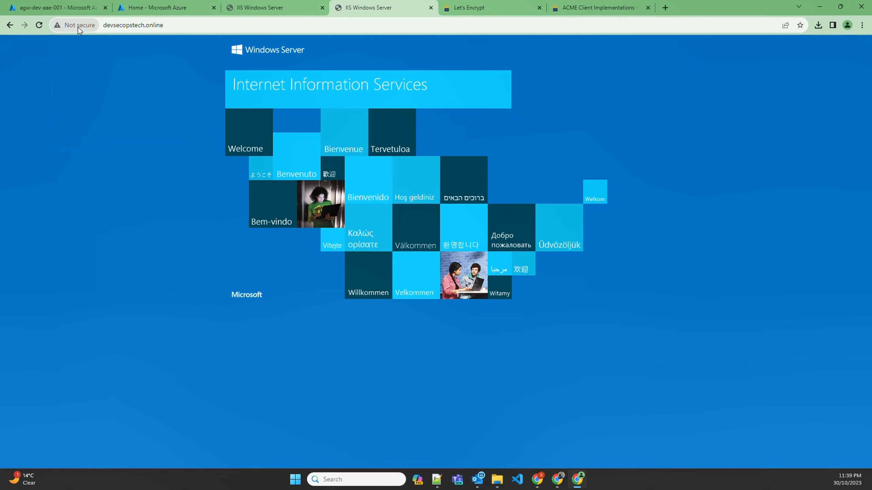
# Step: In the gateway's webserver-rule, change the target type to Redirection, with type Permanent and webserver-listner-443 as the target listener
pyautogui.click(72, 6)
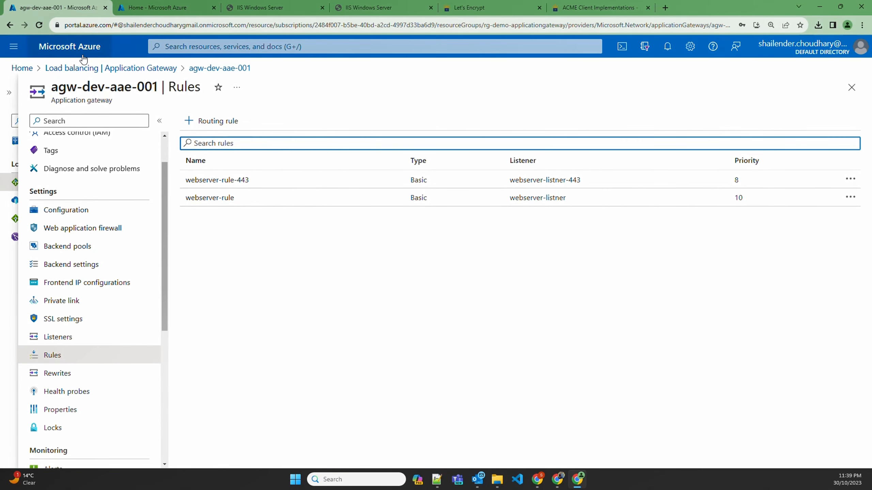
pyautogui.click(220, 206)
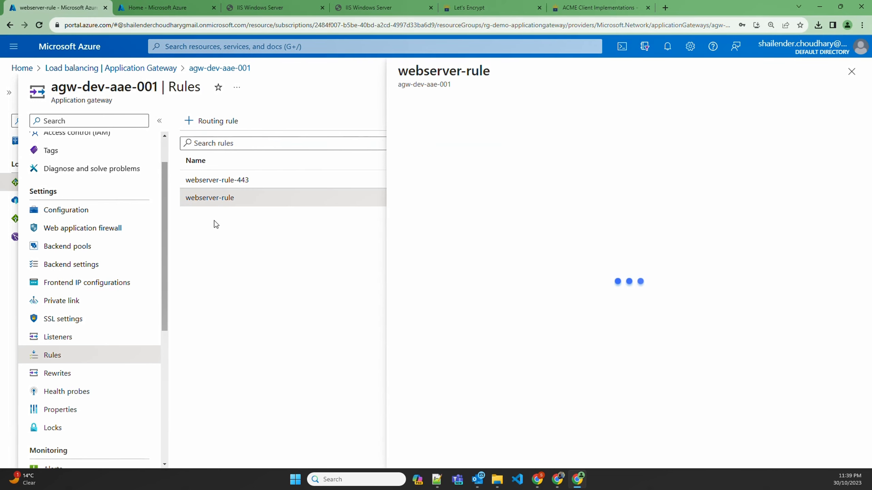
pyautogui.click(472, 182)
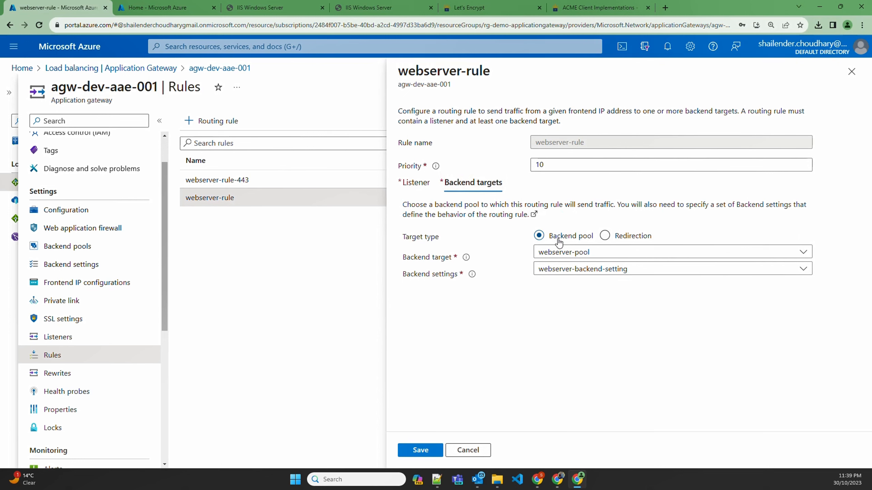
pyautogui.click(608, 236)
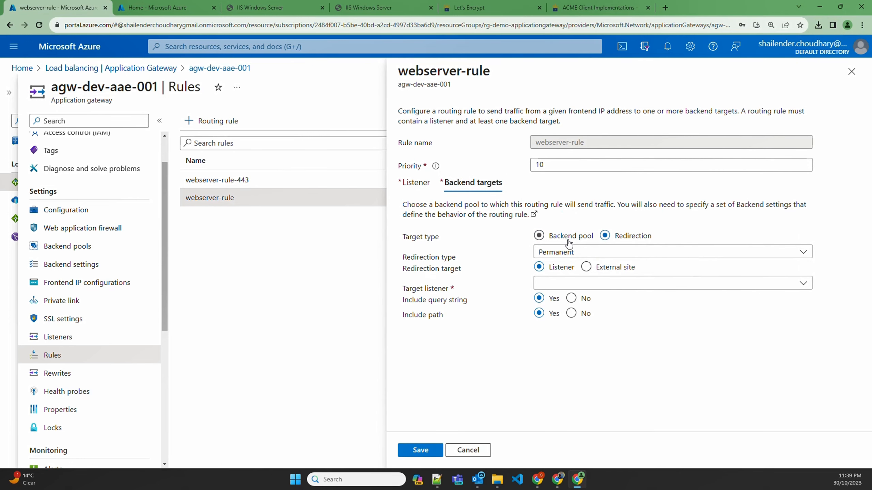
pyautogui.click(560, 283)
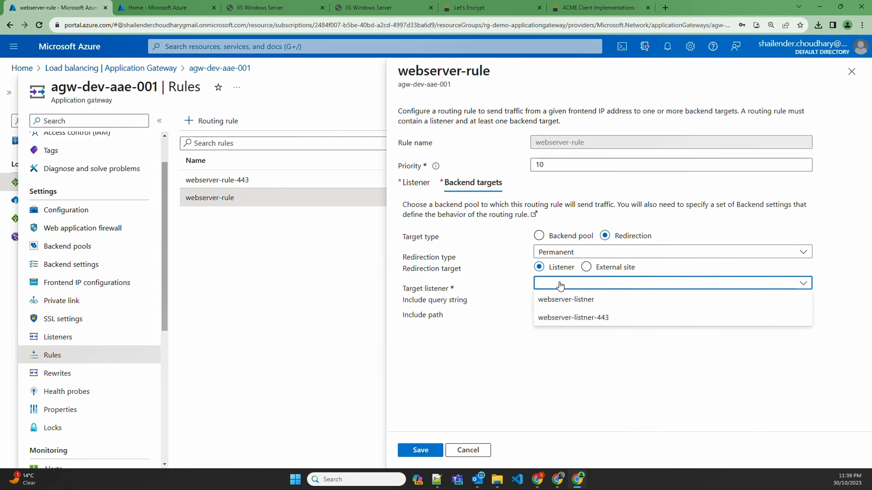
pyautogui.click(603, 316)
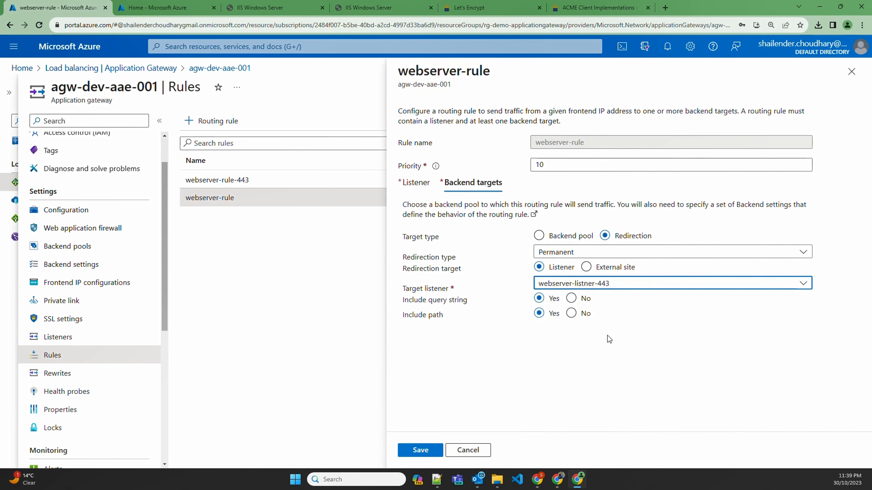
# Step: Check the listener assigned to webserver-rule, review its redirection target, and save the rule
pyautogui.click(415, 182)
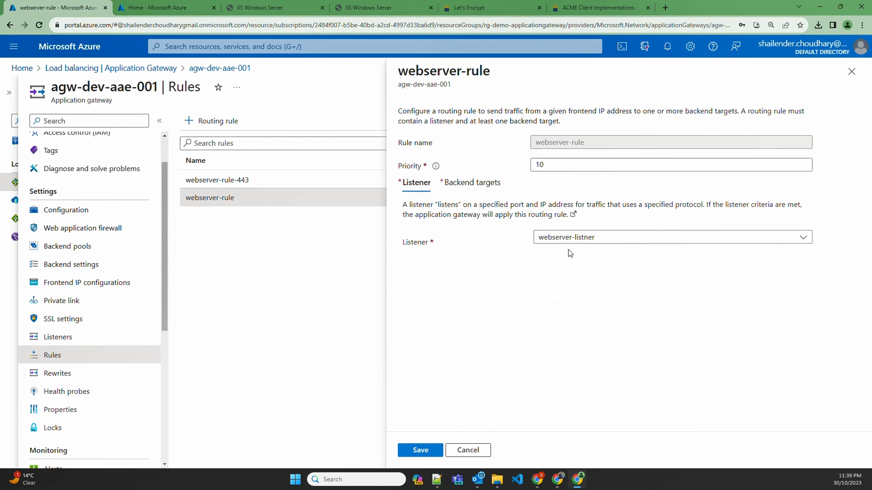
pyautogui.click(461, 185)
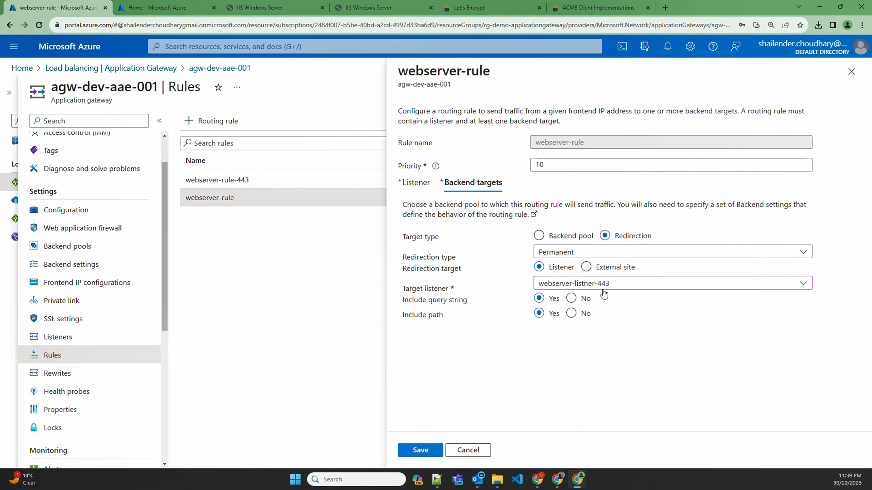
pyautogui.click(420, 450)
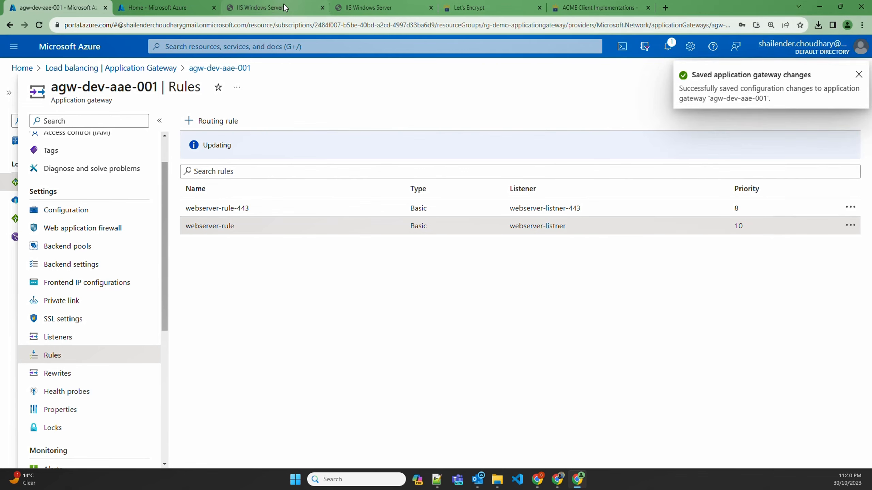
# Step: Reload the HTTP address of devsecopstech.online in the second IIS Windows Server tab and check its connection security
pyautogui.click(369, 7)
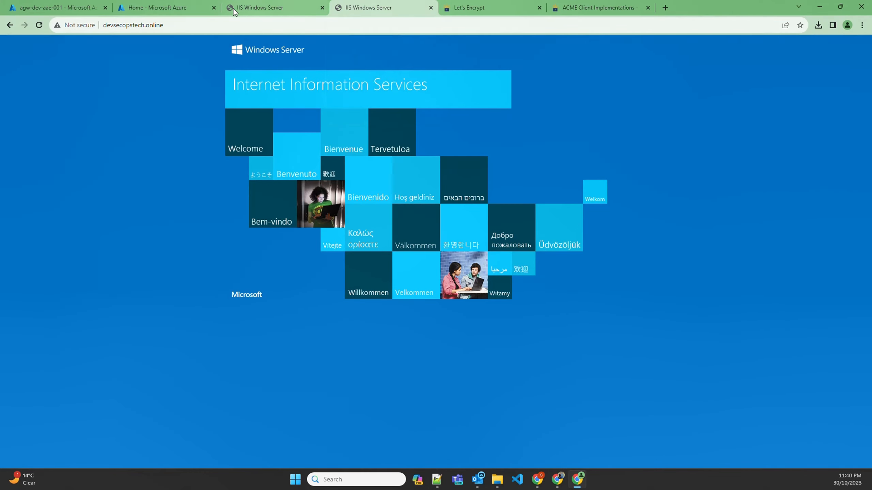
pyautogui.click(148, 23)
pyautogui.press('Return')
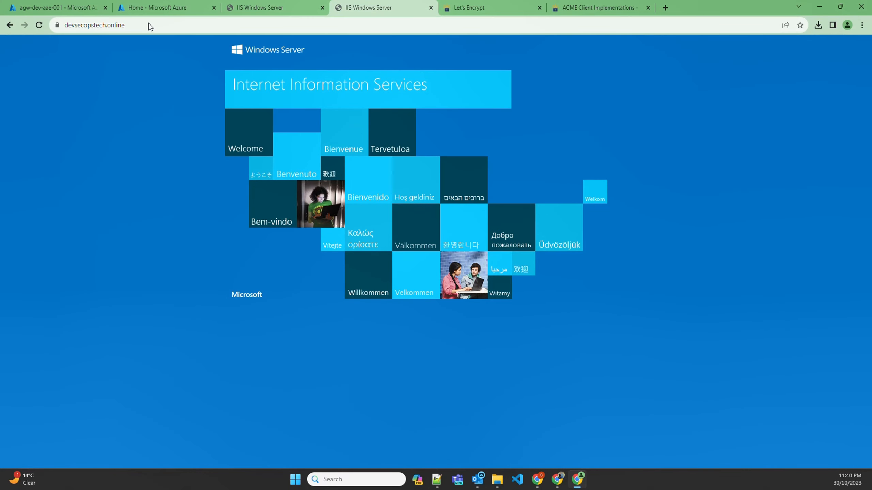
pyautogui.click(56, 25)
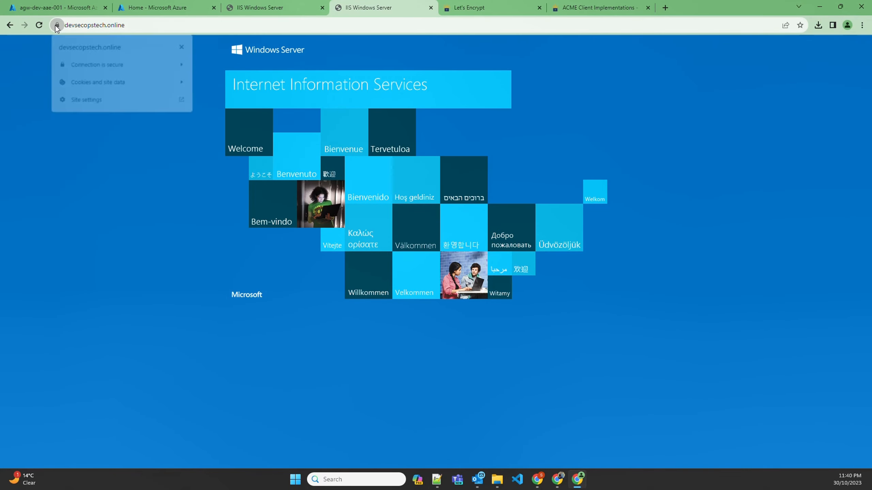
pyautogui.click(74, 26)
pyautogui.press('End')
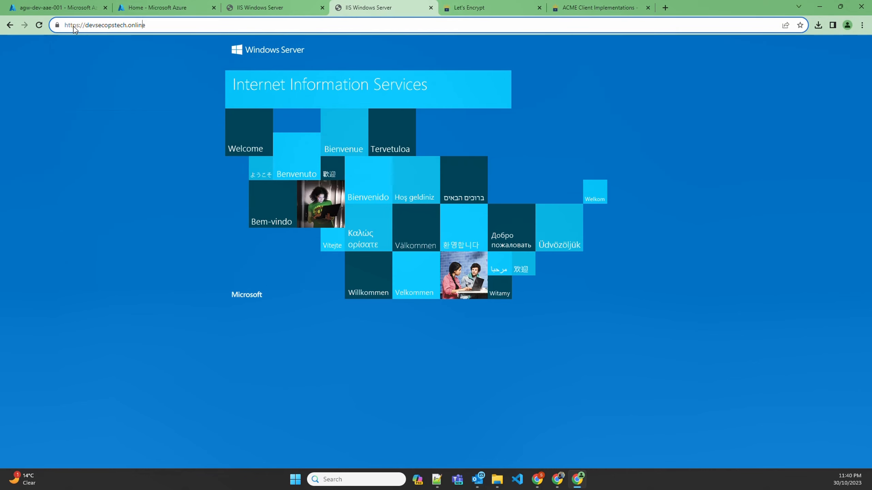
pyautogui.press('Left')
pyautogui.press('Left')
pyautogui.press('Left')
pyautogui.press('Left')
pyautogui.press('Left')
pyautogui.press('Left')
pyautogui.press('Left')
pyautogui.press('Left')
pyautogui.press('Left')
pyautogui.press('Left')
pyautogui.press('Left')
pyautogui.press('Left')
pyautogui.press('Left')
pyautogui.press('Left')
pyautogui.press('BackSpace')
pyautogui.press('Return')
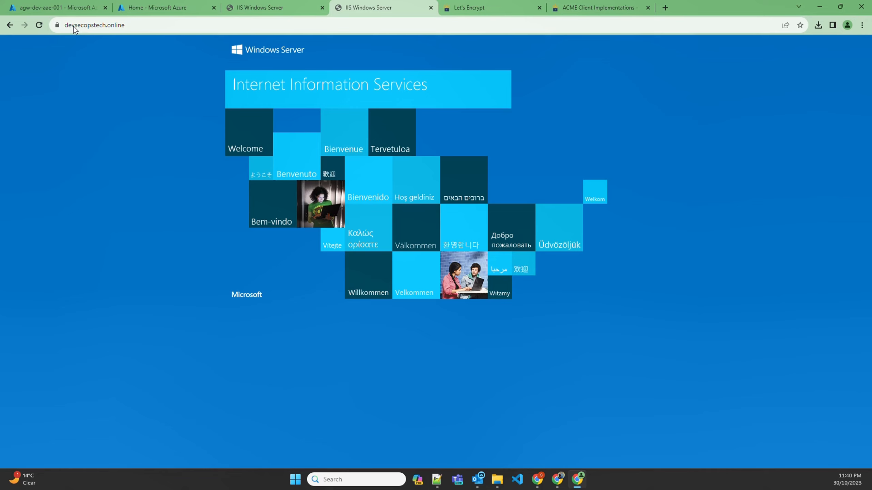
pyautogui.click(57, 25)
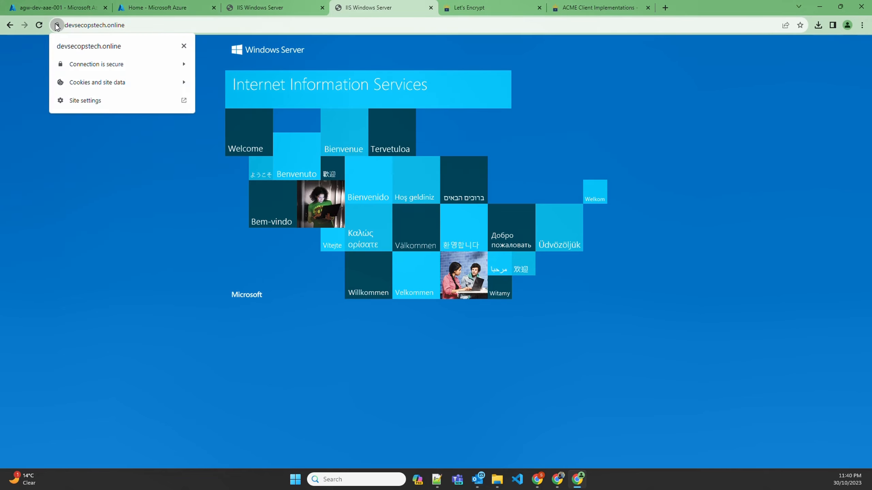
pyautogui.click(77, 27)
pyautogui.press('End')
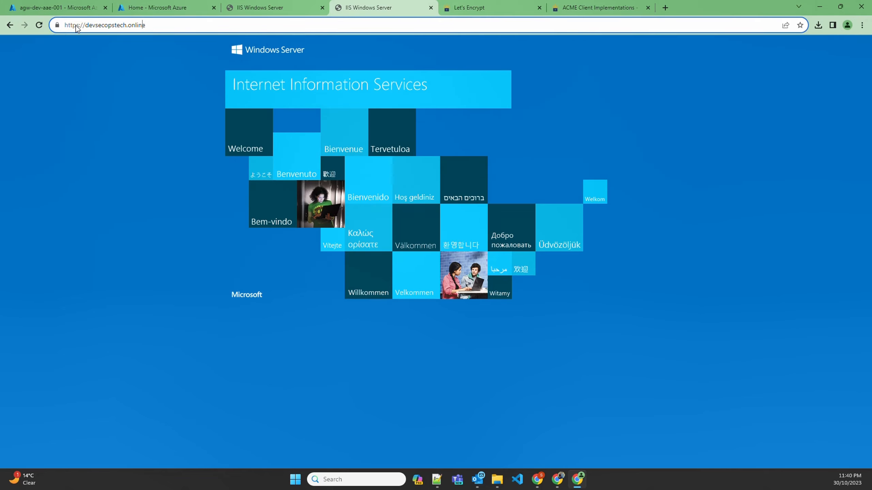